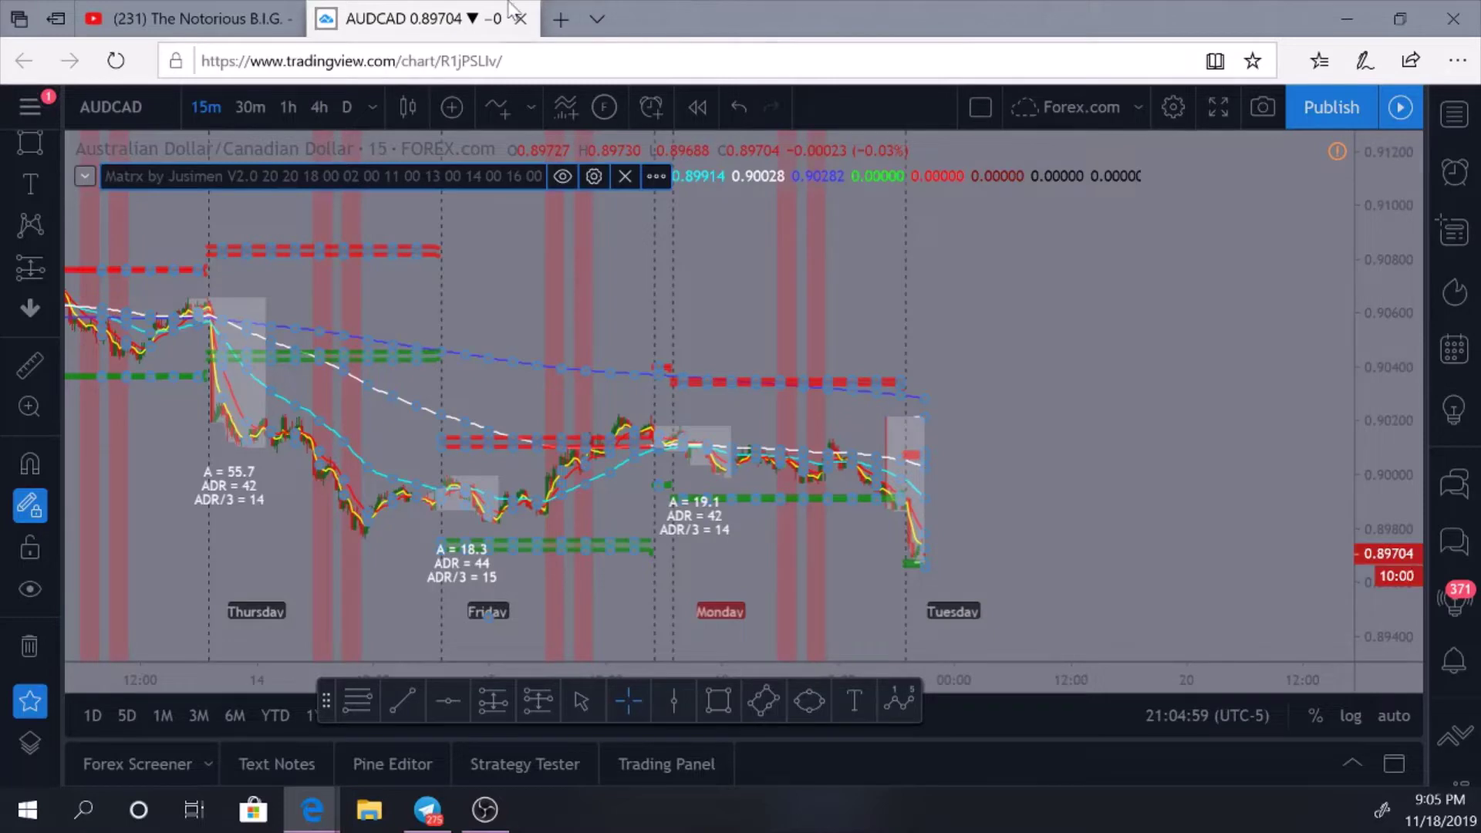
- Deselect the Matrx indicator and zoom out the AUDCAD chart to show back to the previous Thursday
{"action": "left_click", "coordinate": [1111, 383]}
{"action": "scroll", "coordinate": [1111, 384], "scroll_direction": "down", "scroll_amount": 3}
{"action": "scroll", "coordinate": [1003, 337], "scroll_direction": "down", "scroll_amount": 1}
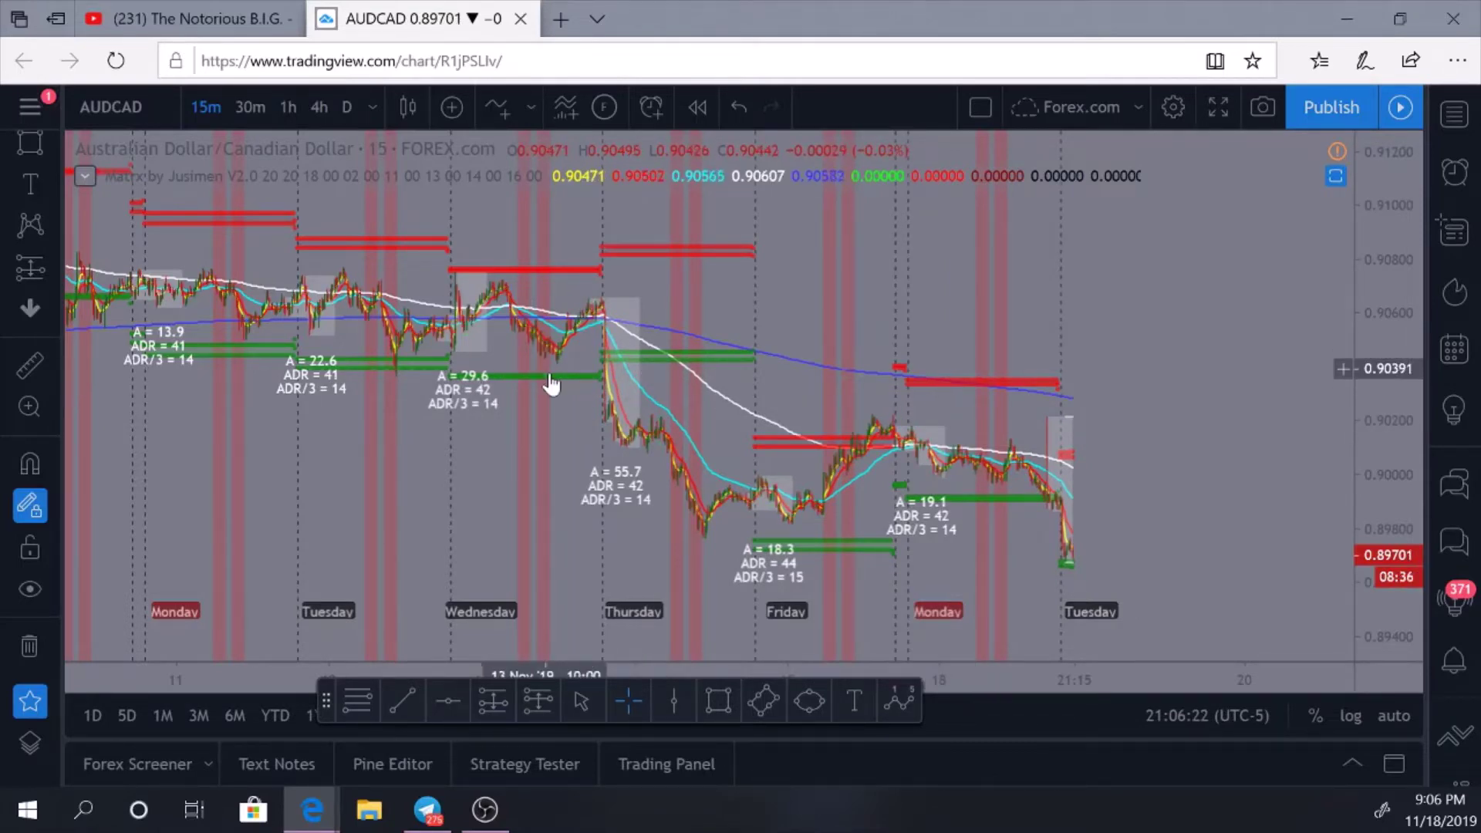
{"action": "scroll", "coordinate": [553, 389], "scroll_direction": "down", "scroll_amount": 1}
{"action": "scroll", "coordinate": [552, 389], "scroll_direction": "down", "scroll_amount": 1}
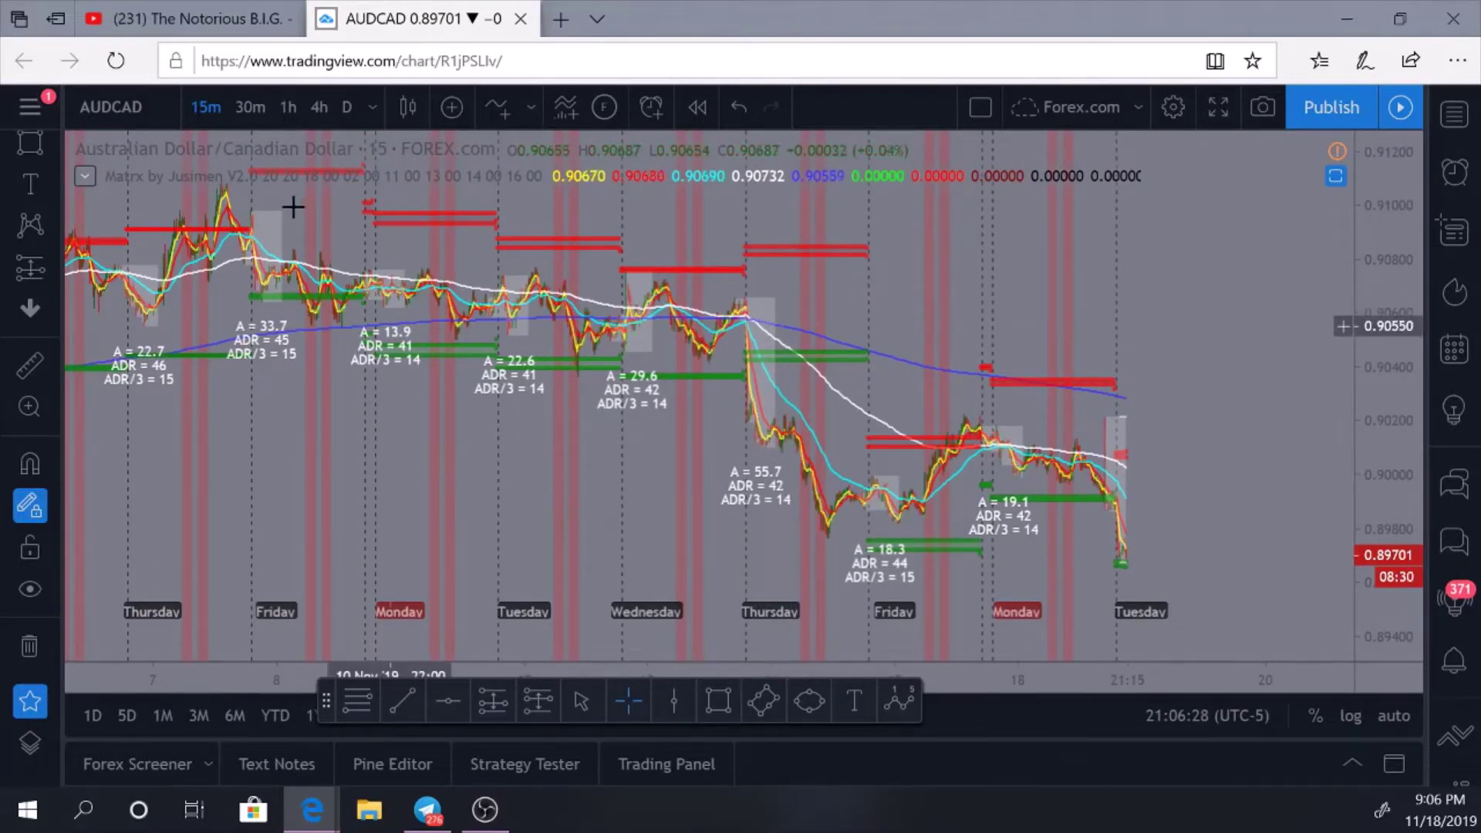
{"action": "mouse_move", "coordinate": [274, 182]}
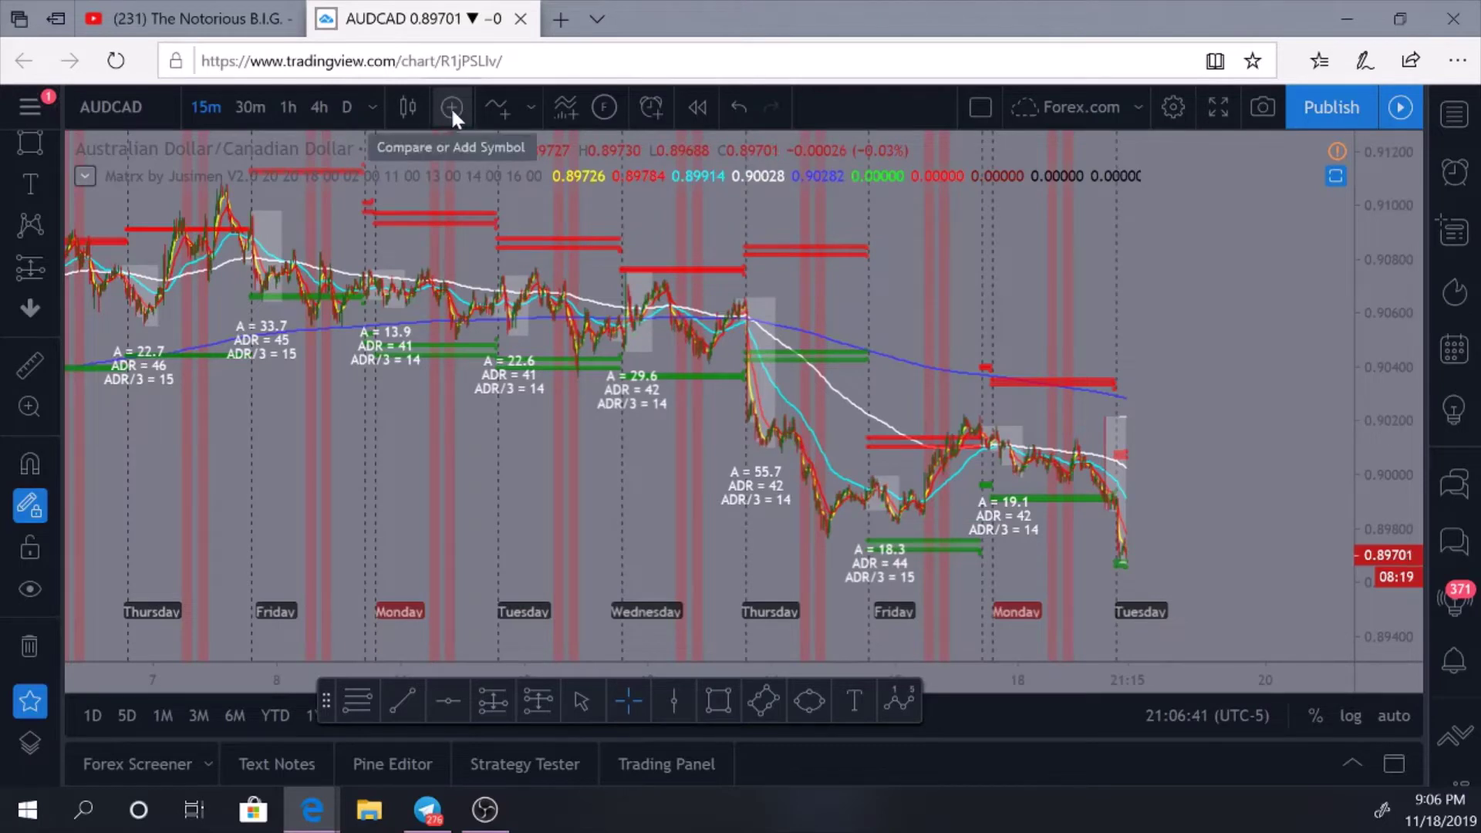
{"action": "left_click", "coordinate": [497, 108]}
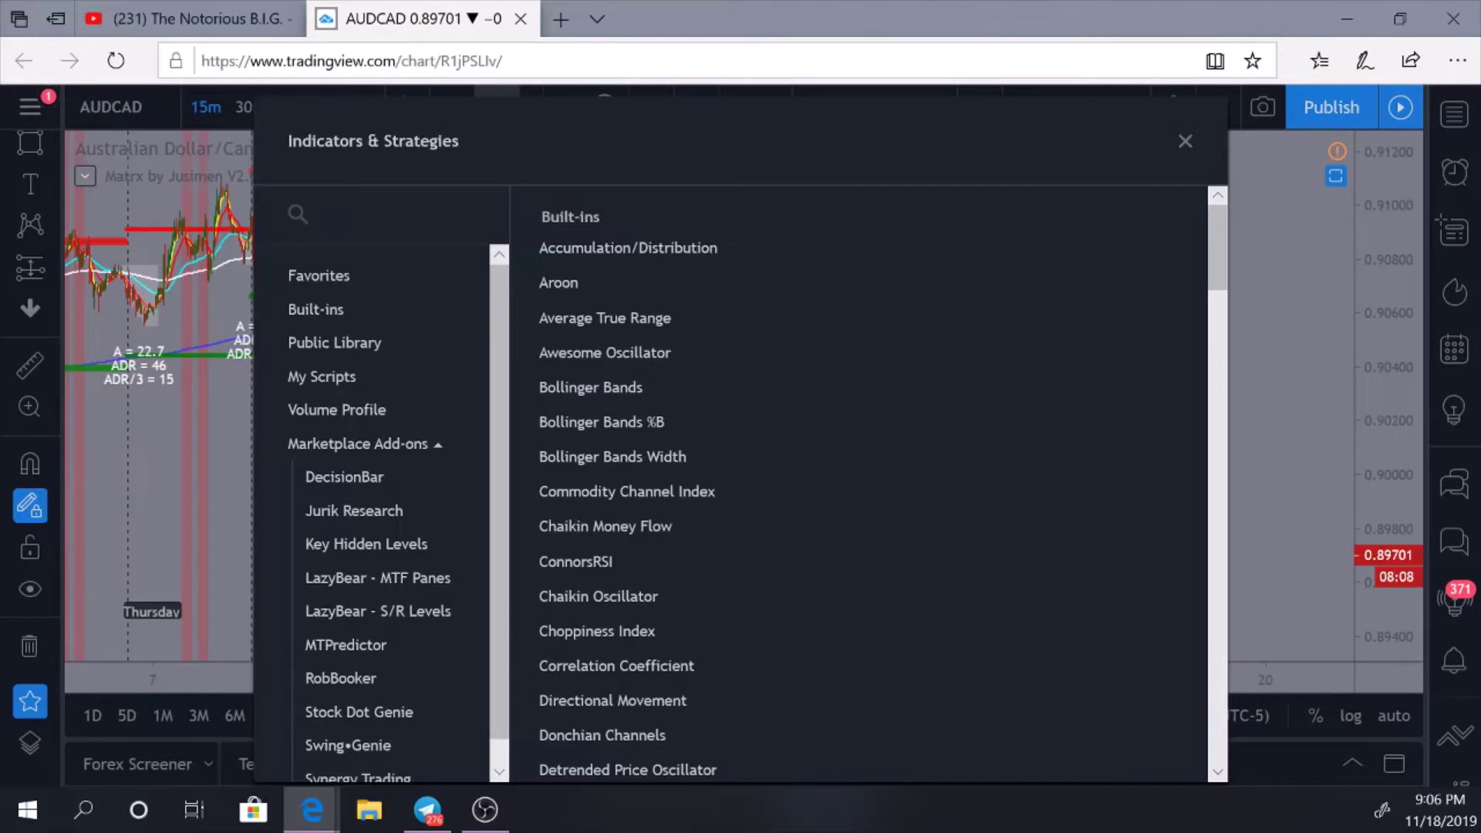
{"action": "type", "text": "Matrx"}
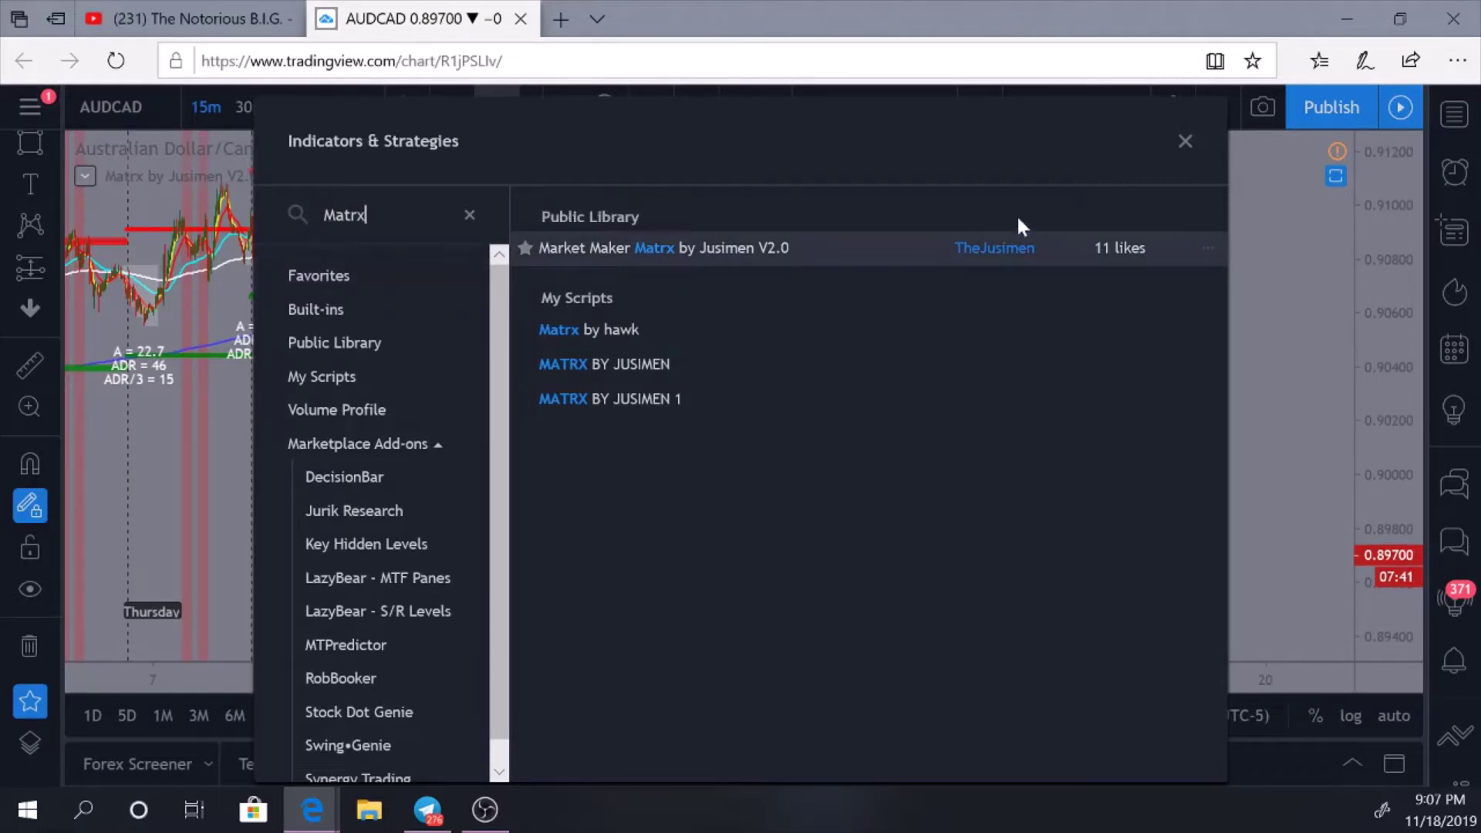
{"action": "left_click", "coordinate": [1184, 141]}
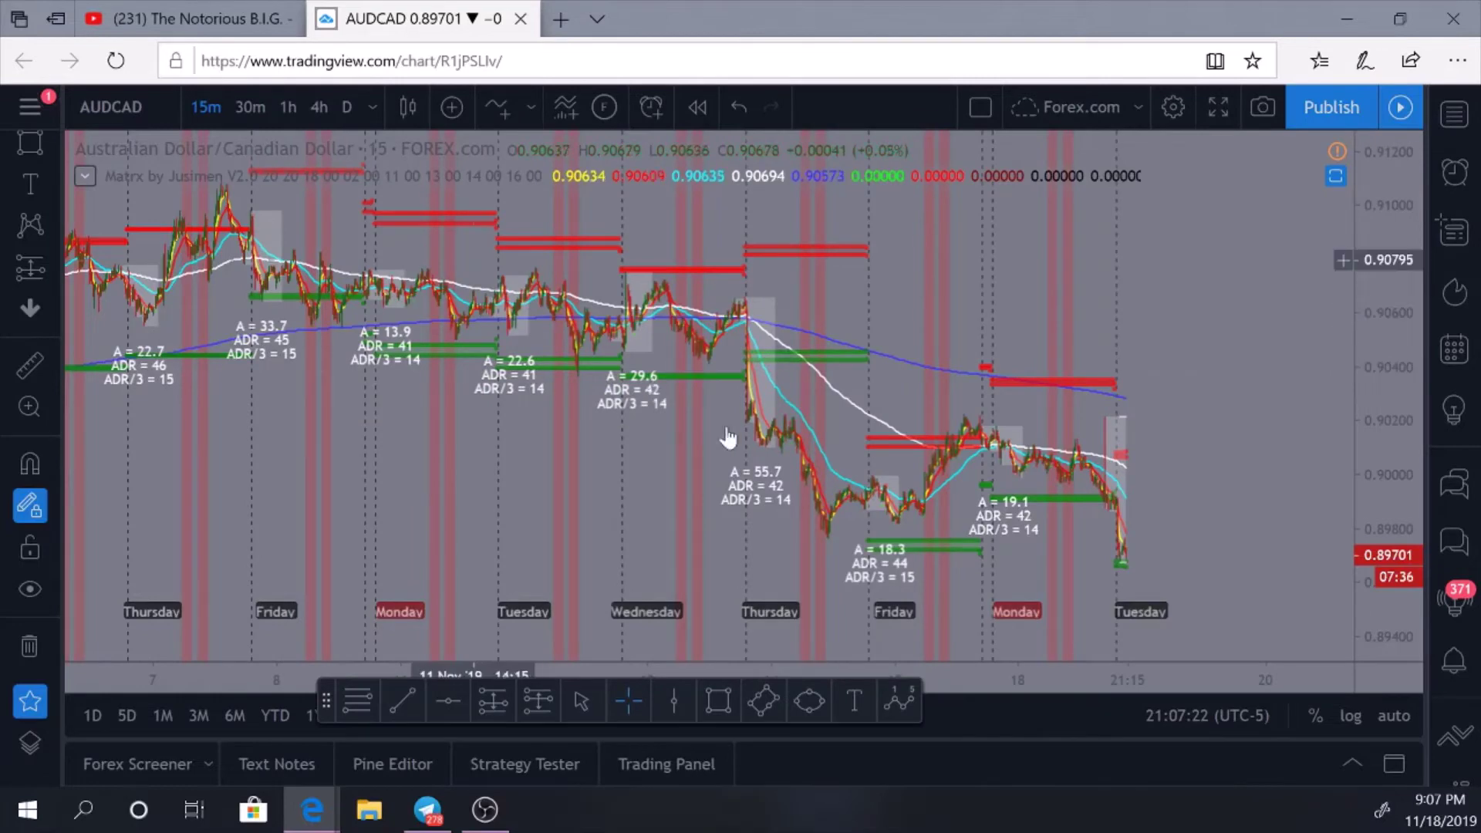
- Pan the AUDCAD chart toward the latest bars and then back to earlier days
{"action": "left_click_drag", "start_coordinate": [633, 486], "coordinate": [478, 519]}
{"action": "right_click", "coordinate": [330, 527]}
{"action": "left_click_drag", "start_coordinate": [582, 529], "coordinate": [896, 483]}
- Review the Matrx Inputs, including Asian range 18:00–02:00 EST and Killzone 1 11–13
{"action": "mouse_move", "coordinate": [305, 188]}
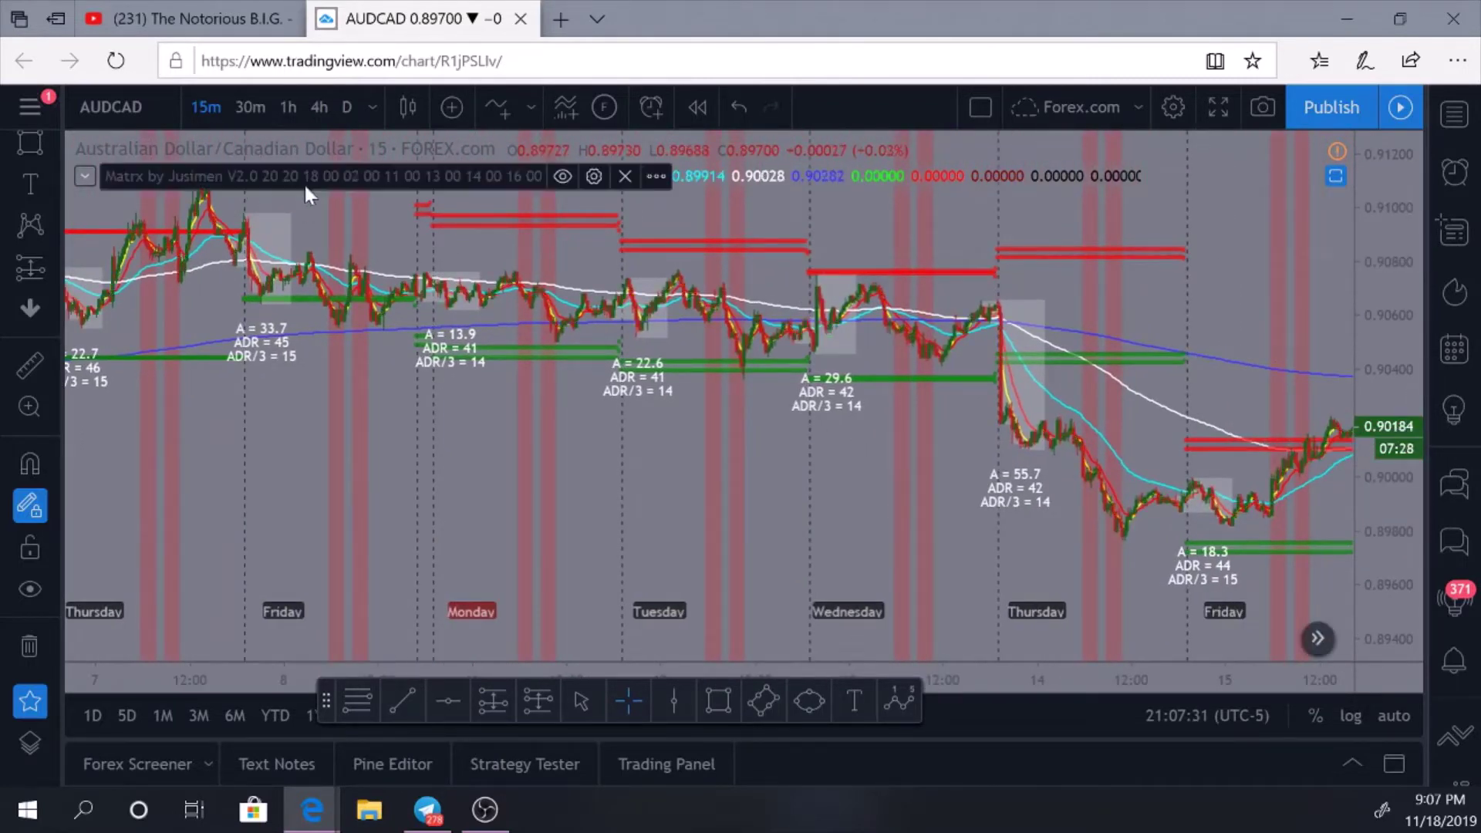
{"action": "left_click", "coordinate": [593, 176]}
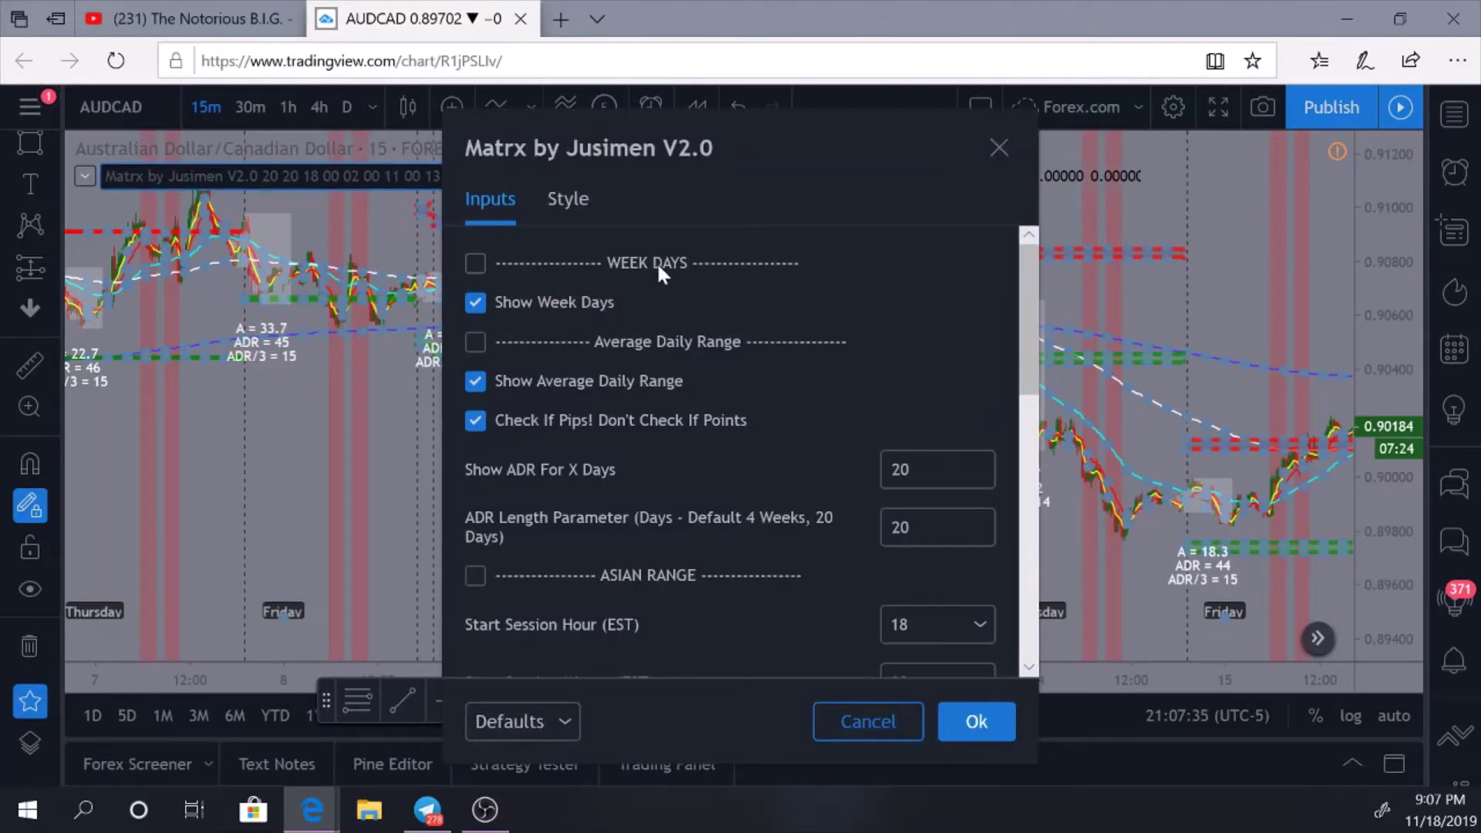
{"action": "scroll", "coordinate": [652, 271], "scroll_direction": "down", "scroll_amount": 5}
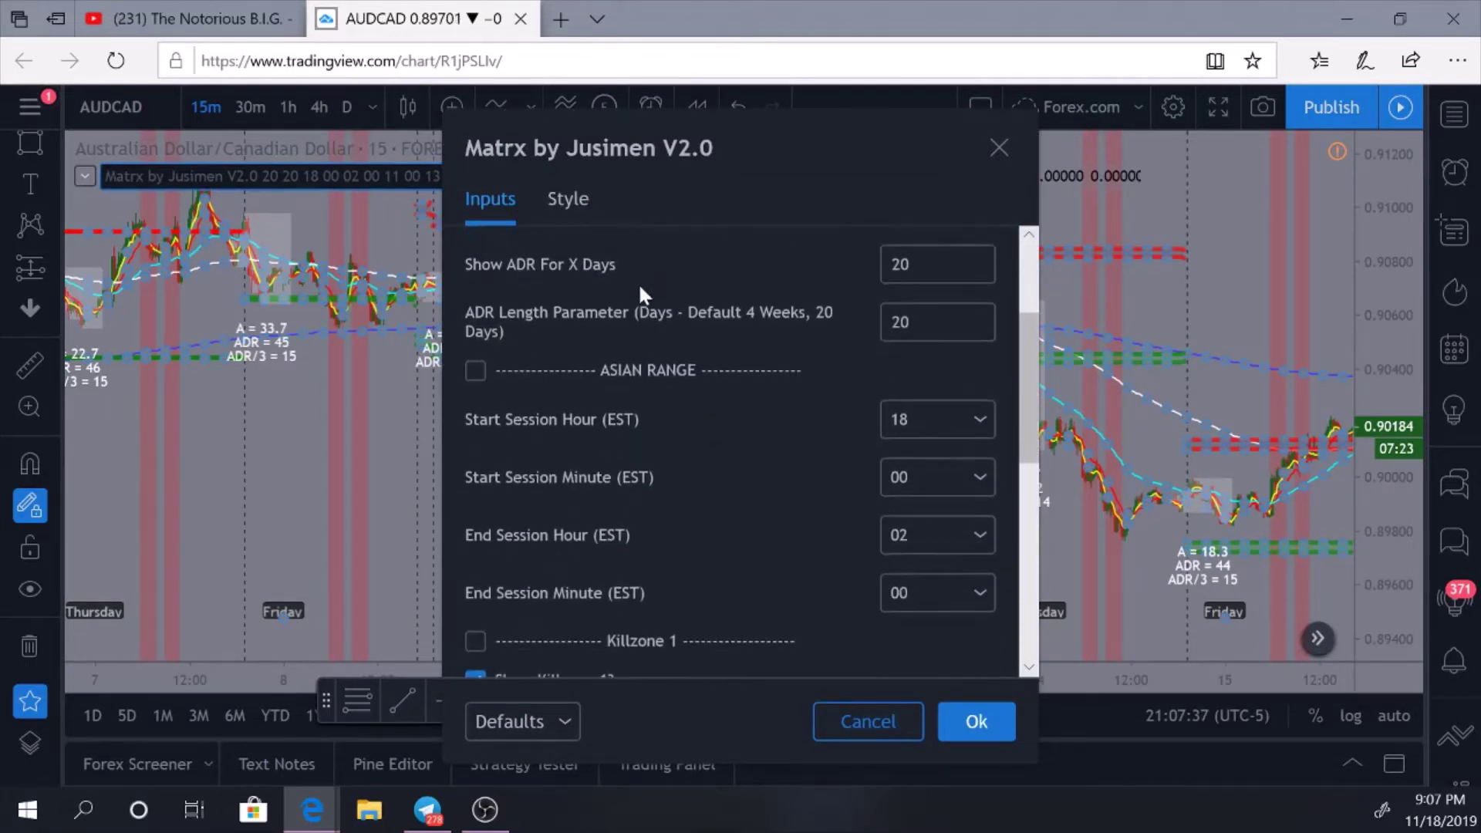
{"action": "scroll", "coordinate": [640, 295], "scroll_direction": "down", "scroll_amount": 1}
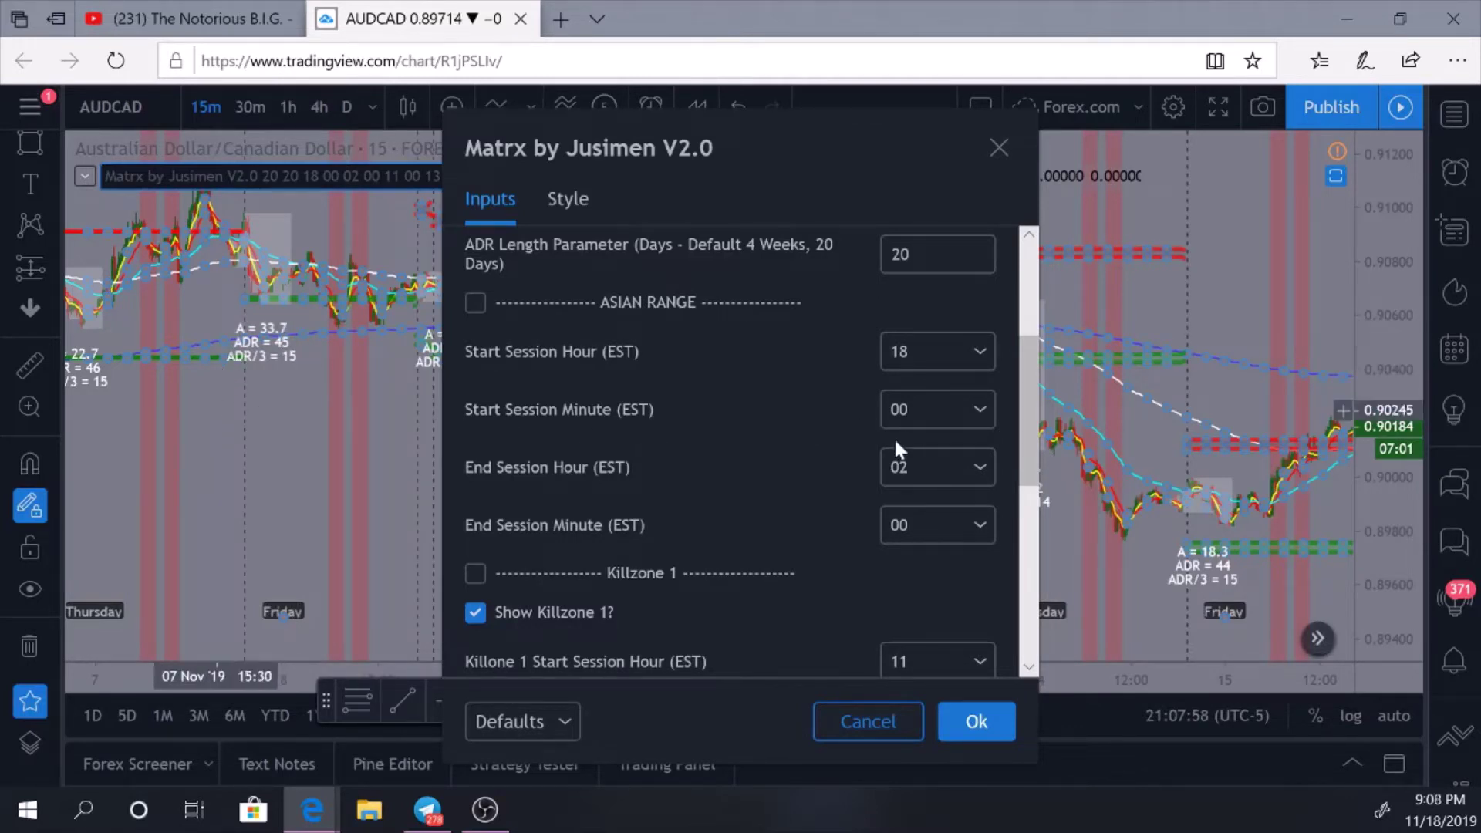
{"action": "scroll", "coordinate": [775, 488], "scroll_direction": "up", "scroll_amount": 1}
{"action": "scroll", "coordinate": [775, 488], "scroll_direction": "up", "scroll_amount": 1}
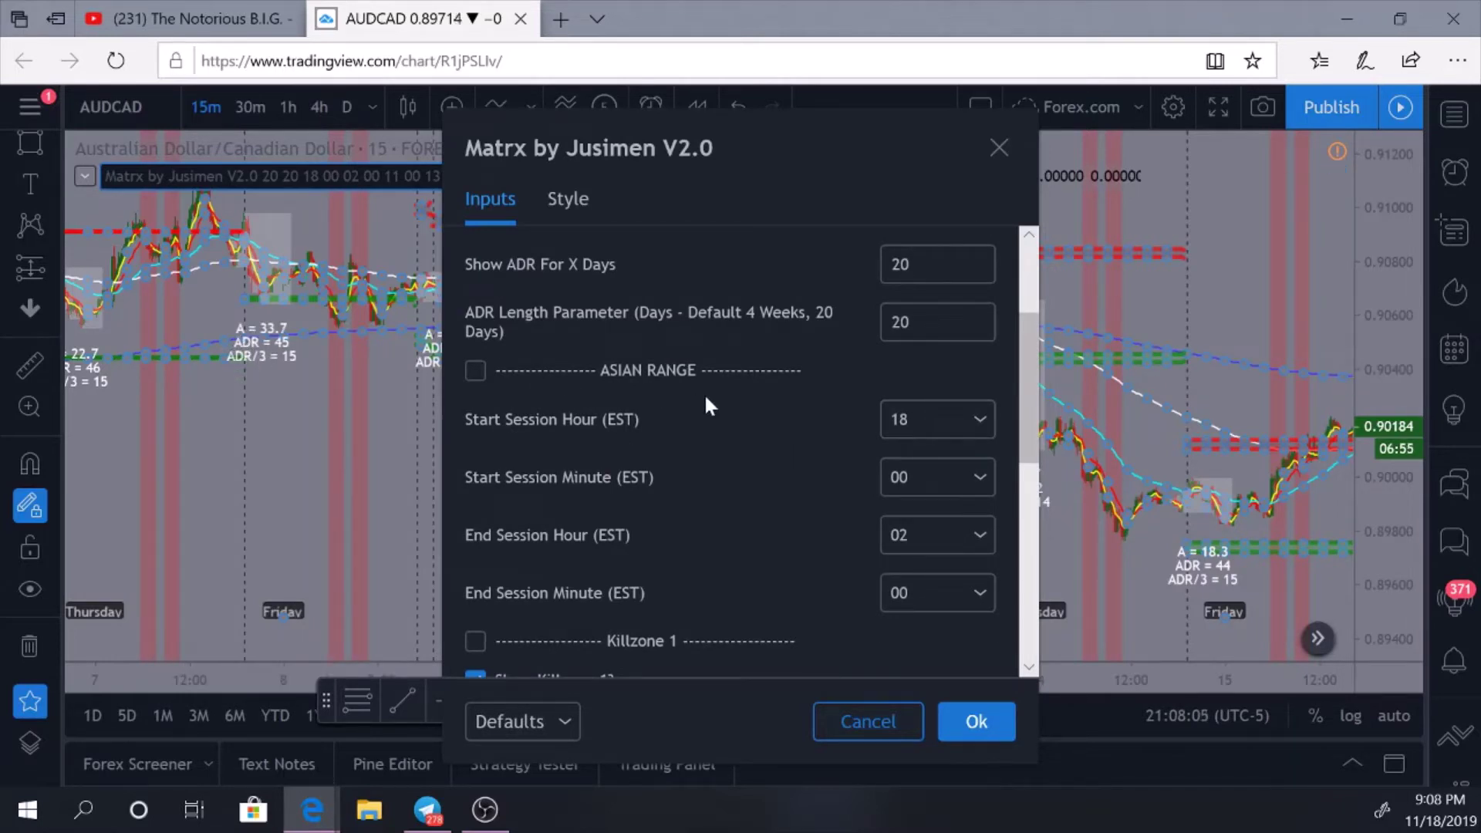
{"action": "scroll", "coordinate": [705, 398], "scroll_direction": "down", "scroll_amount": 6}
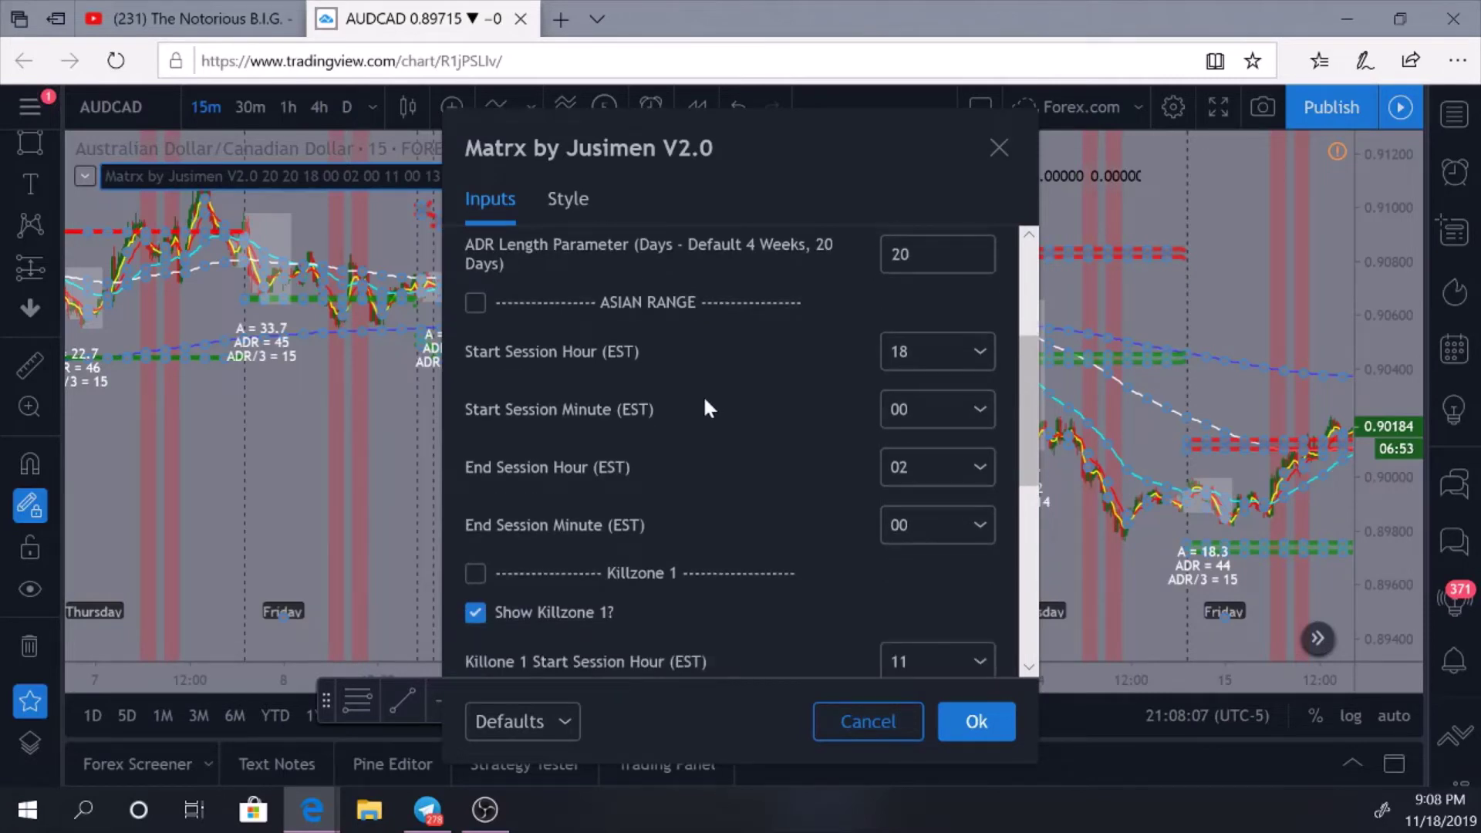
{"action": "scroll", "coordinate": [704, 400], "scroll_direction": "up", "scroll_amount": 2}
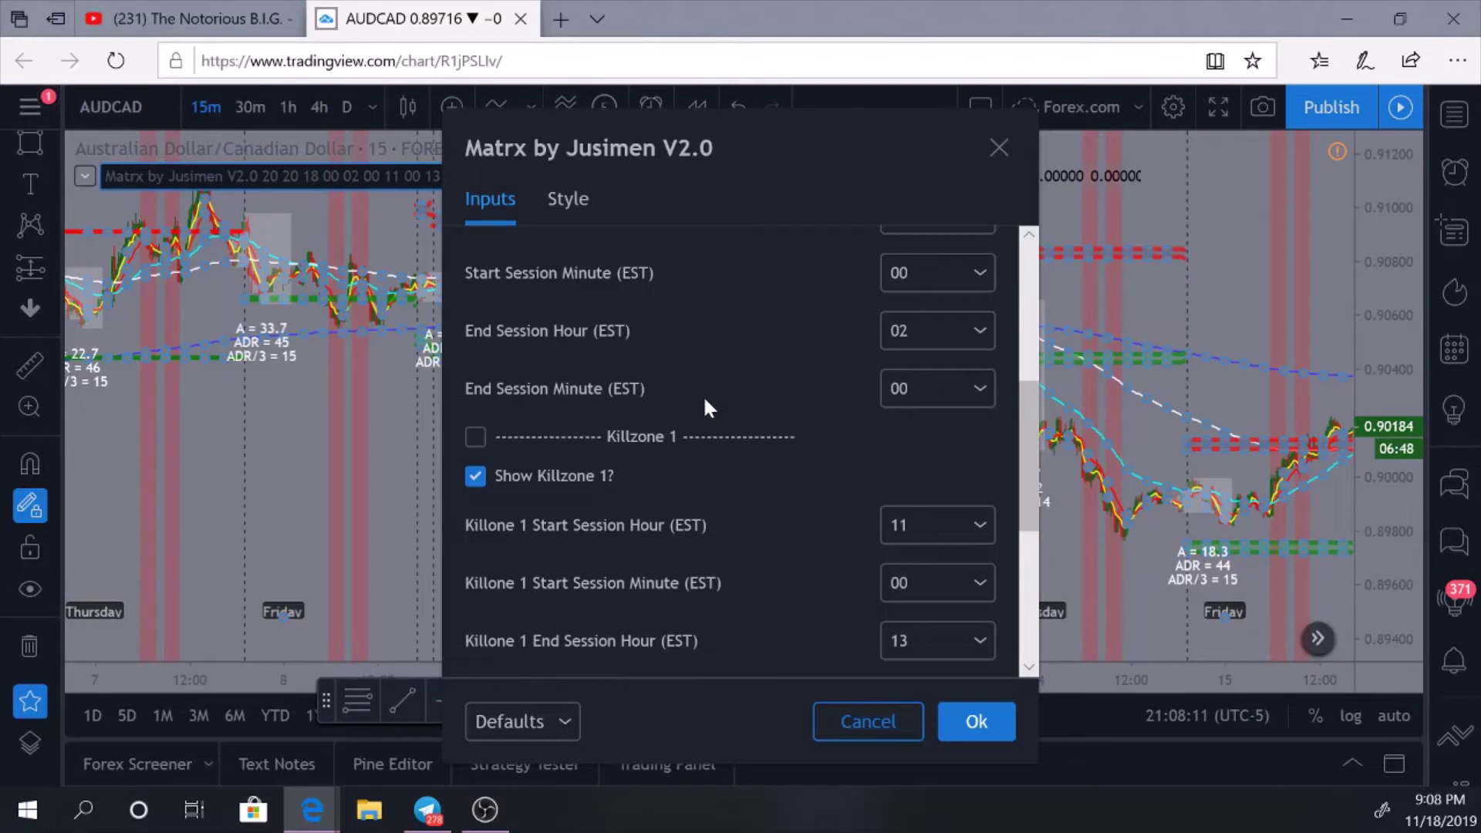
{"action": "scroll", "coordinate": [702, 394], "scroll_direction": "down", "scroll_amount": 2}
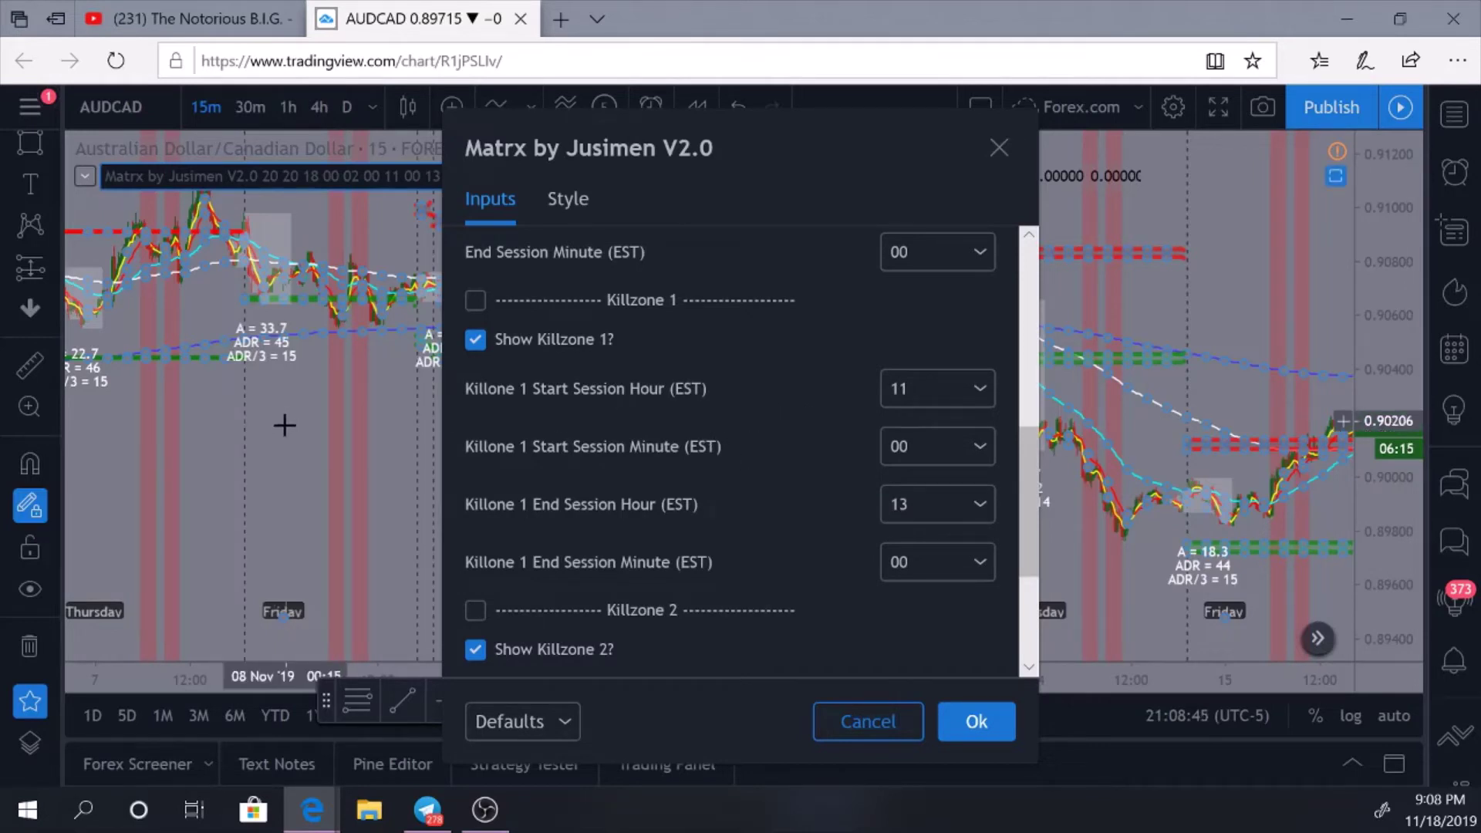
{"action": "scroll", "coordinate": [825, 451], "scroll_direction": "down", "scroll_amount": 1}
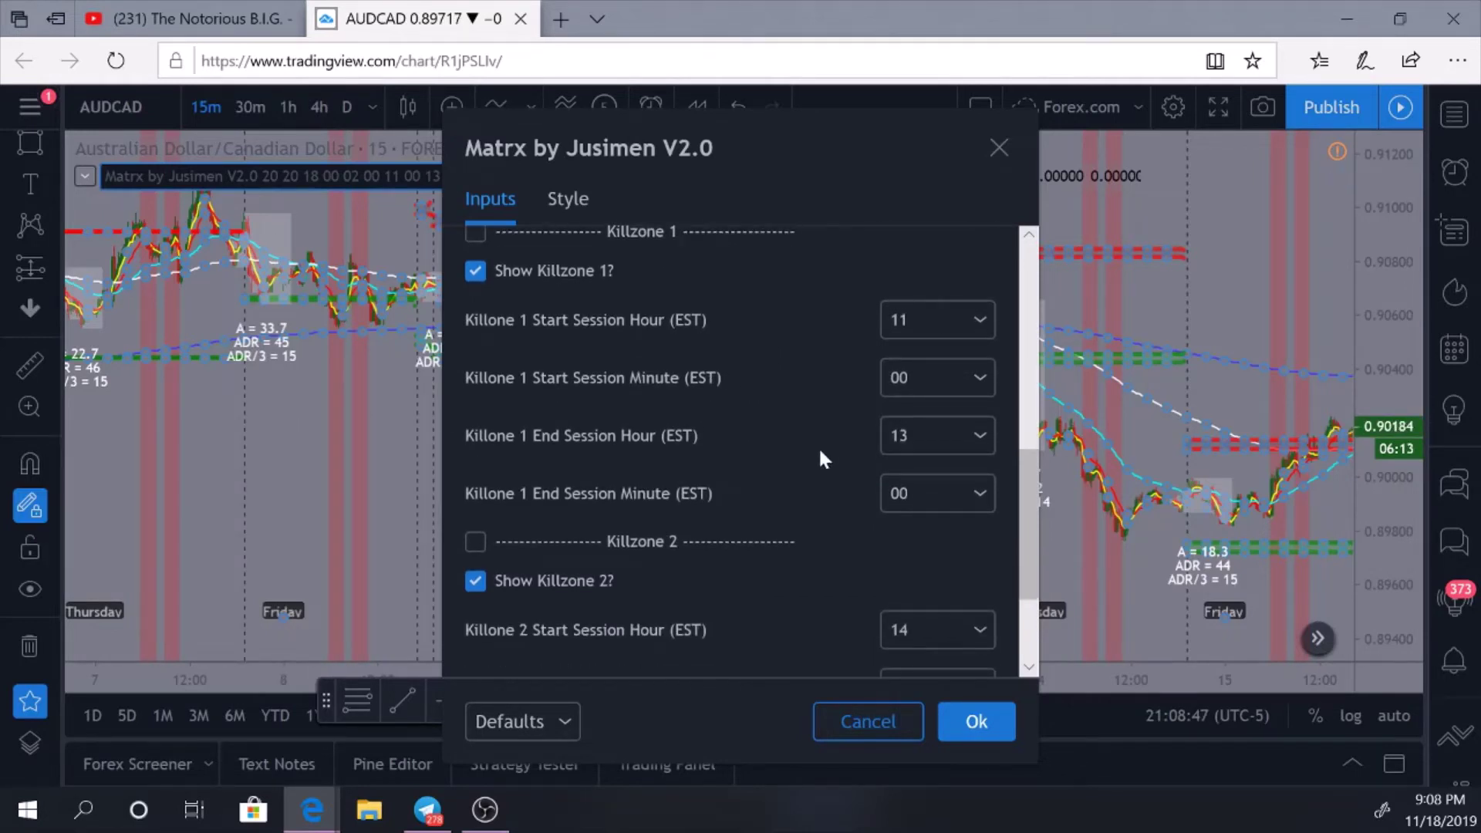
{"action": "scroll", "coordinate": [819, 451], "scroll_direction": "down", "scroll_amount": 3}
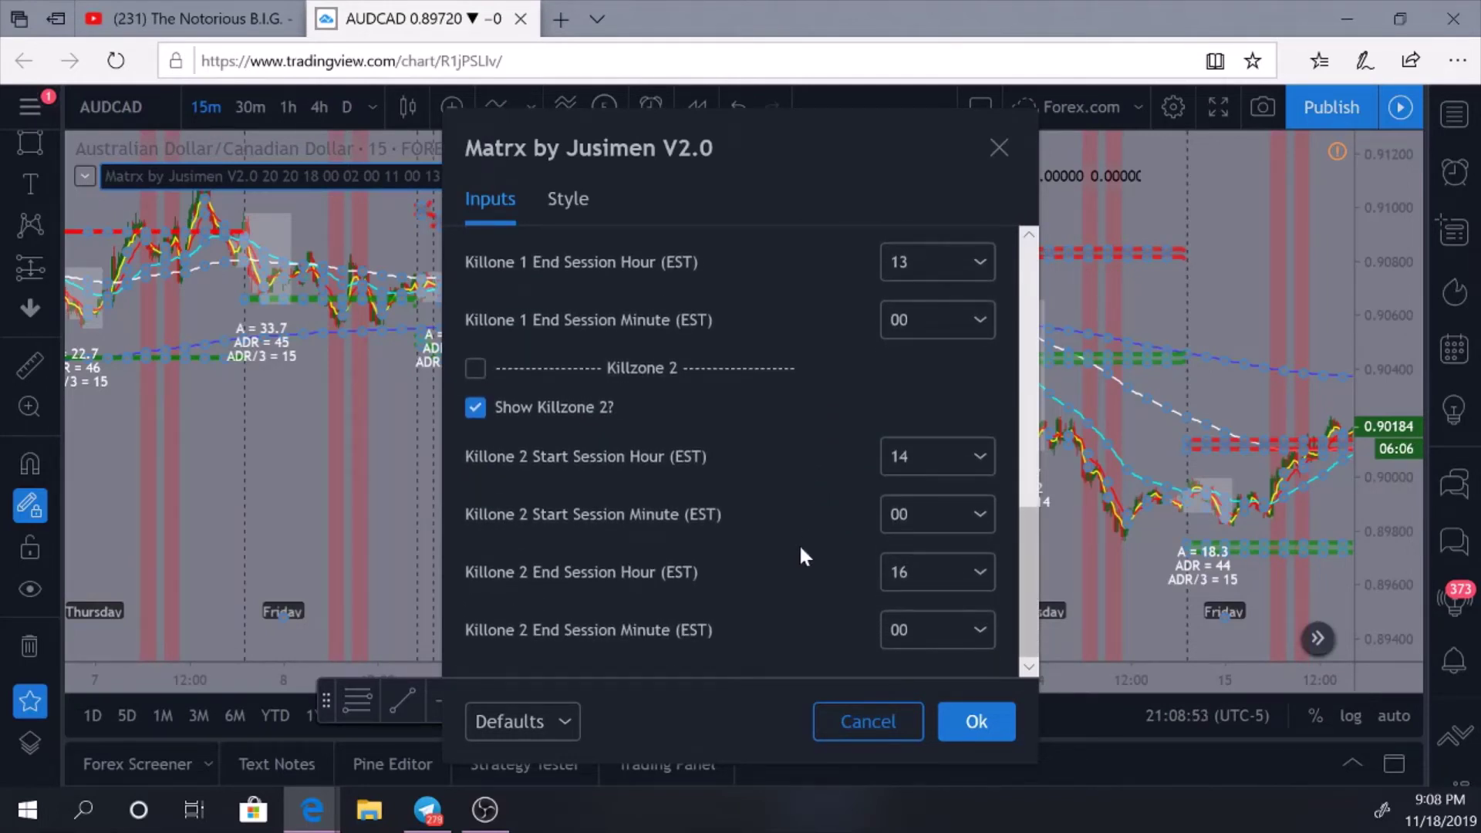
{"action": "scroll", "coordinate": [801, 549], "scroll_direction": "up", "scroll_amount": 5}
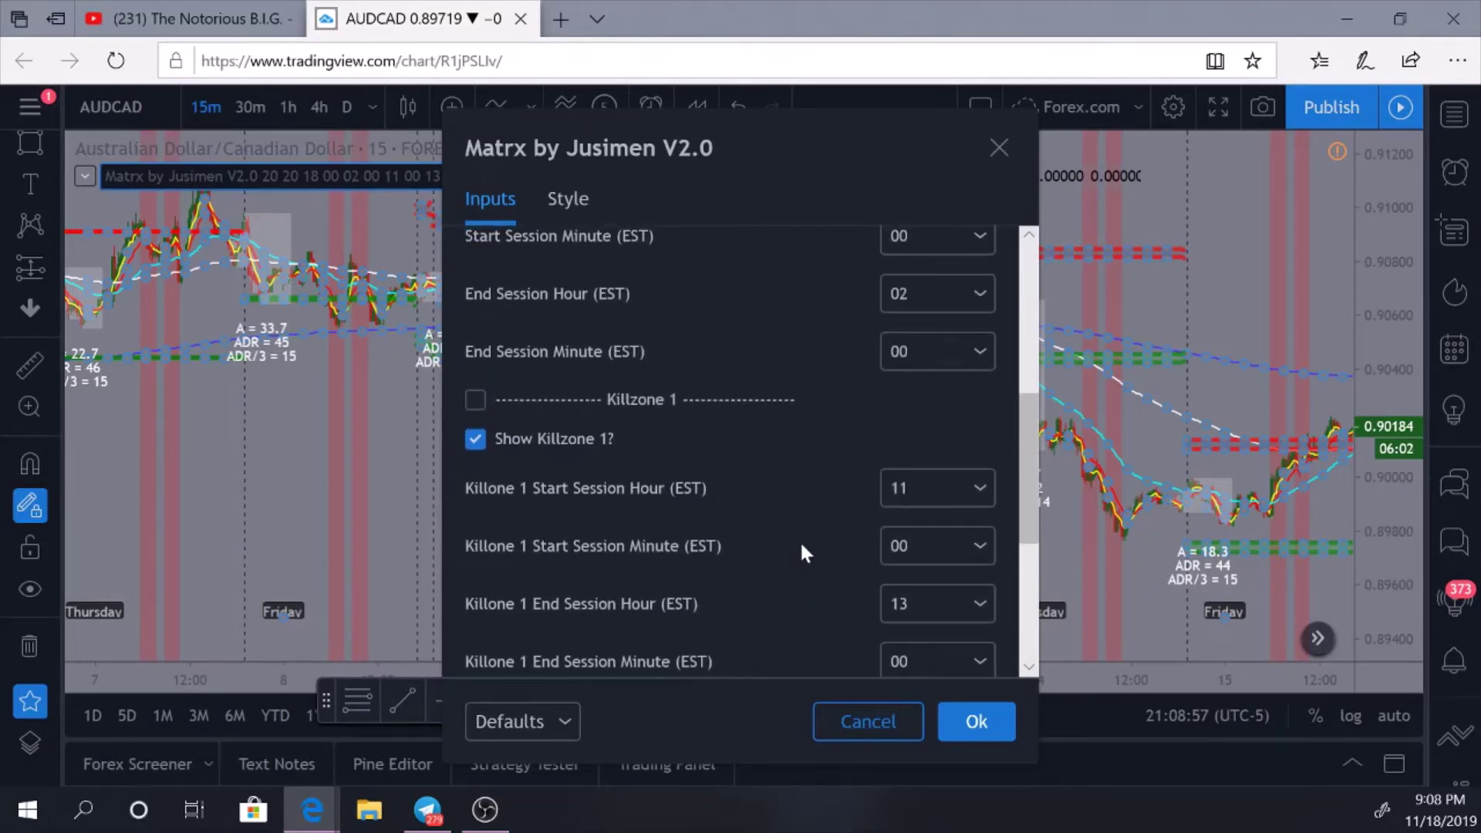
{"action": "scroll", "coordinate": [802, 549], "scroll_direction": "up", "scroll_amount": 5}
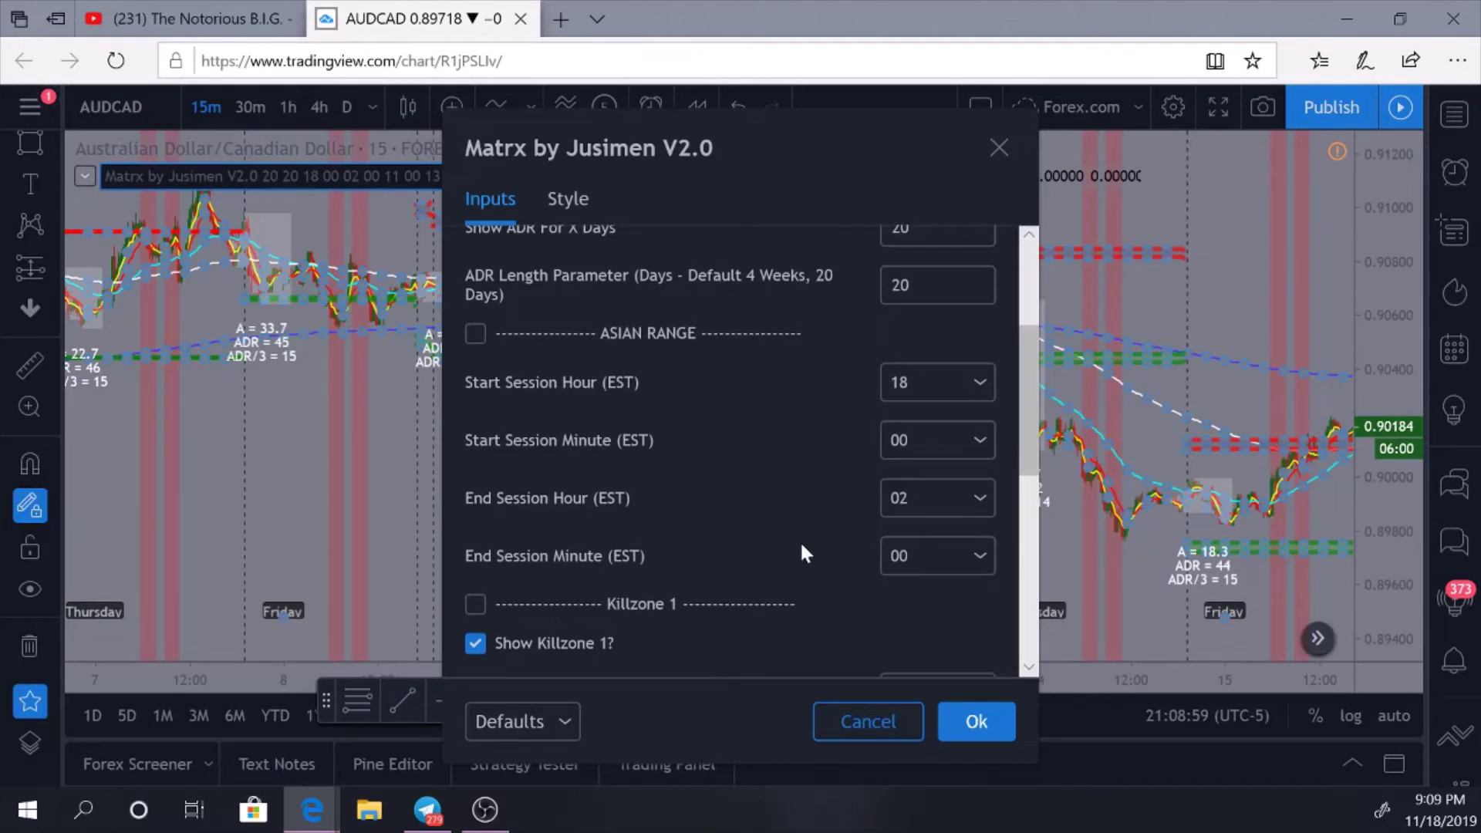
{"action": "scroll", "coordinate": [802, 549], "scroll_direction": "up", "scroll_amount": 2}
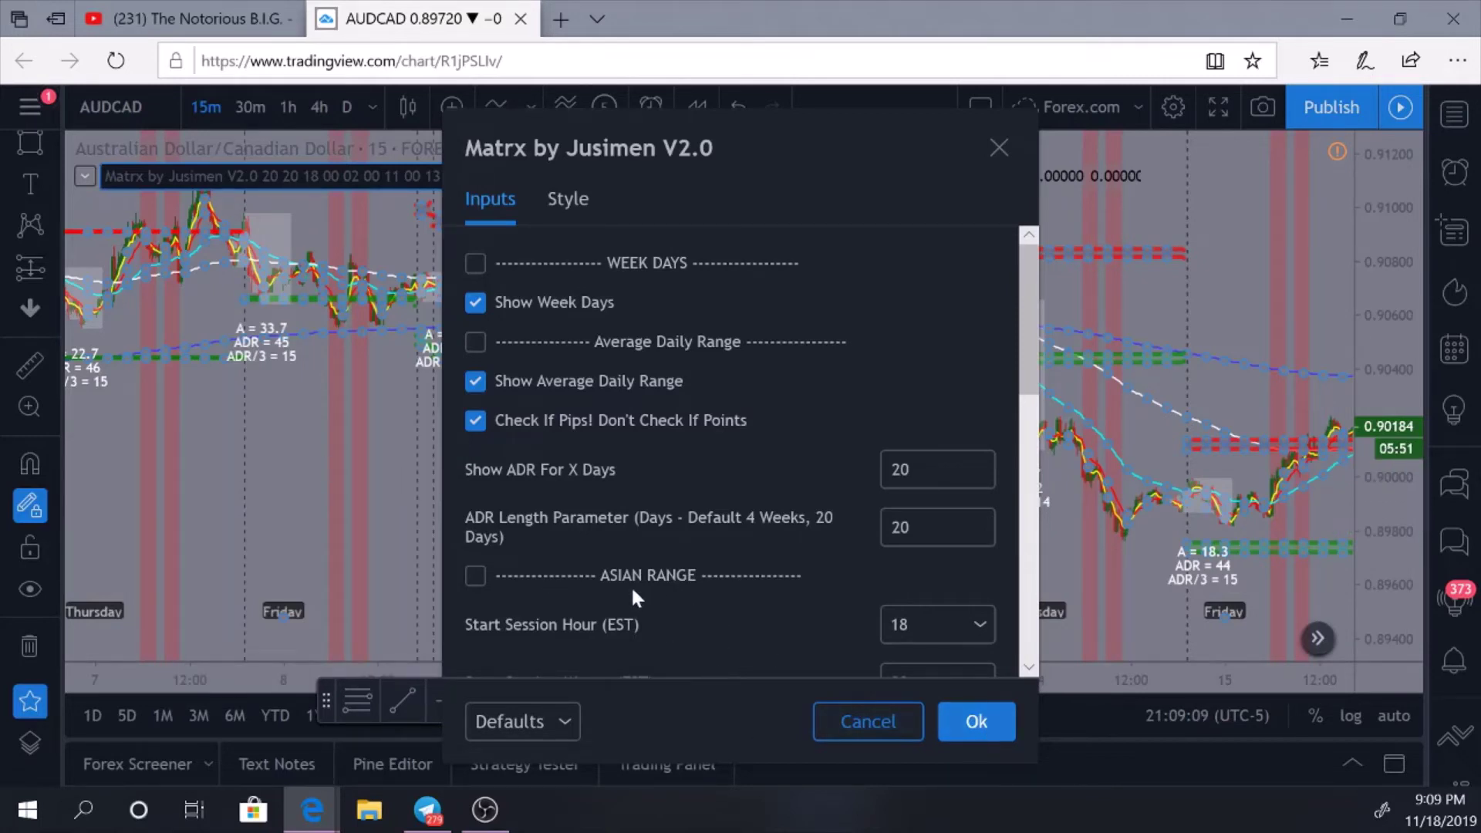
{"action": "left_click", "coordinate": [567, 724]}
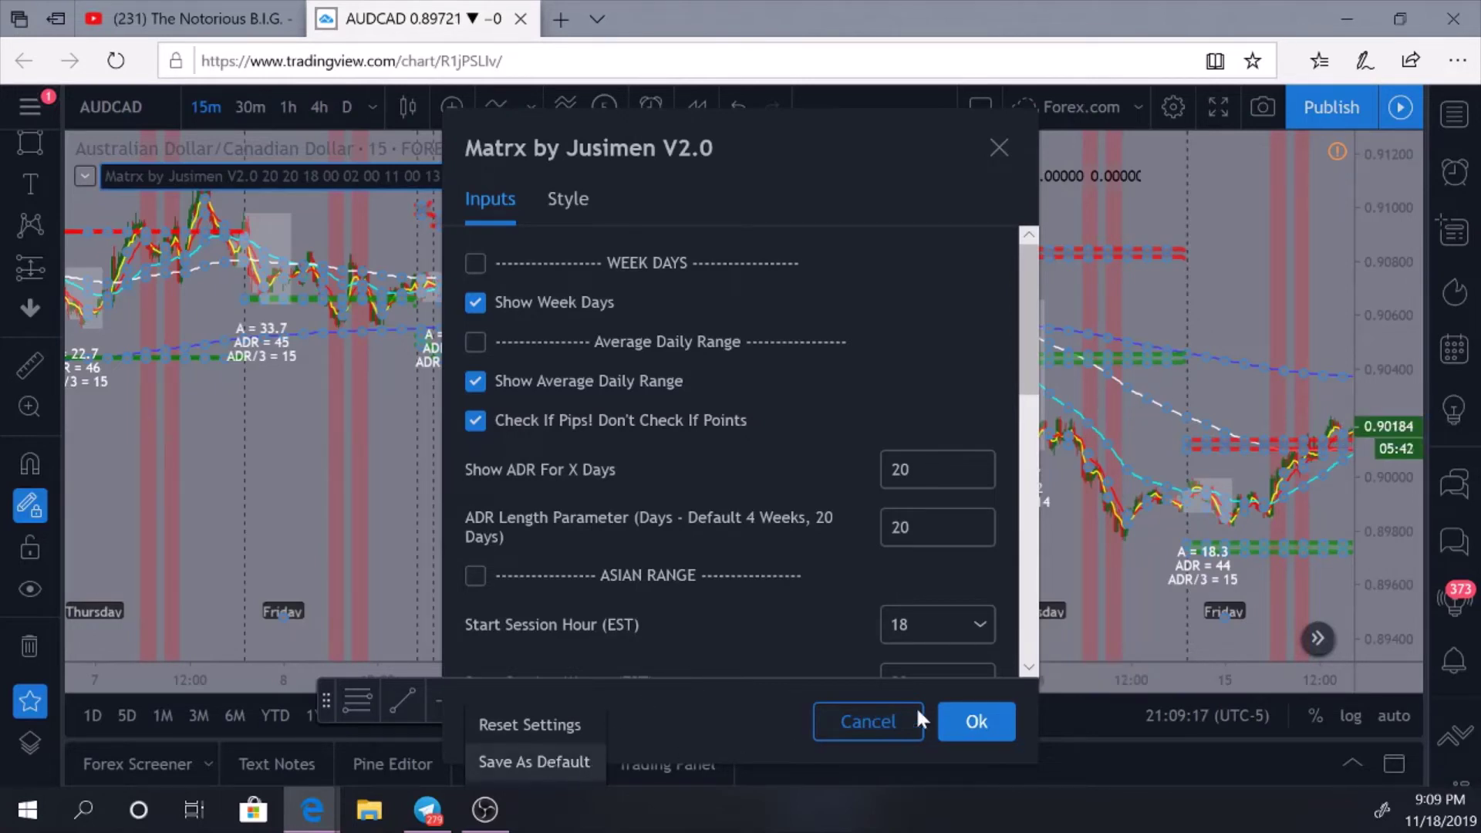
{"action": "left_click", "coordinate": [784, 620]}
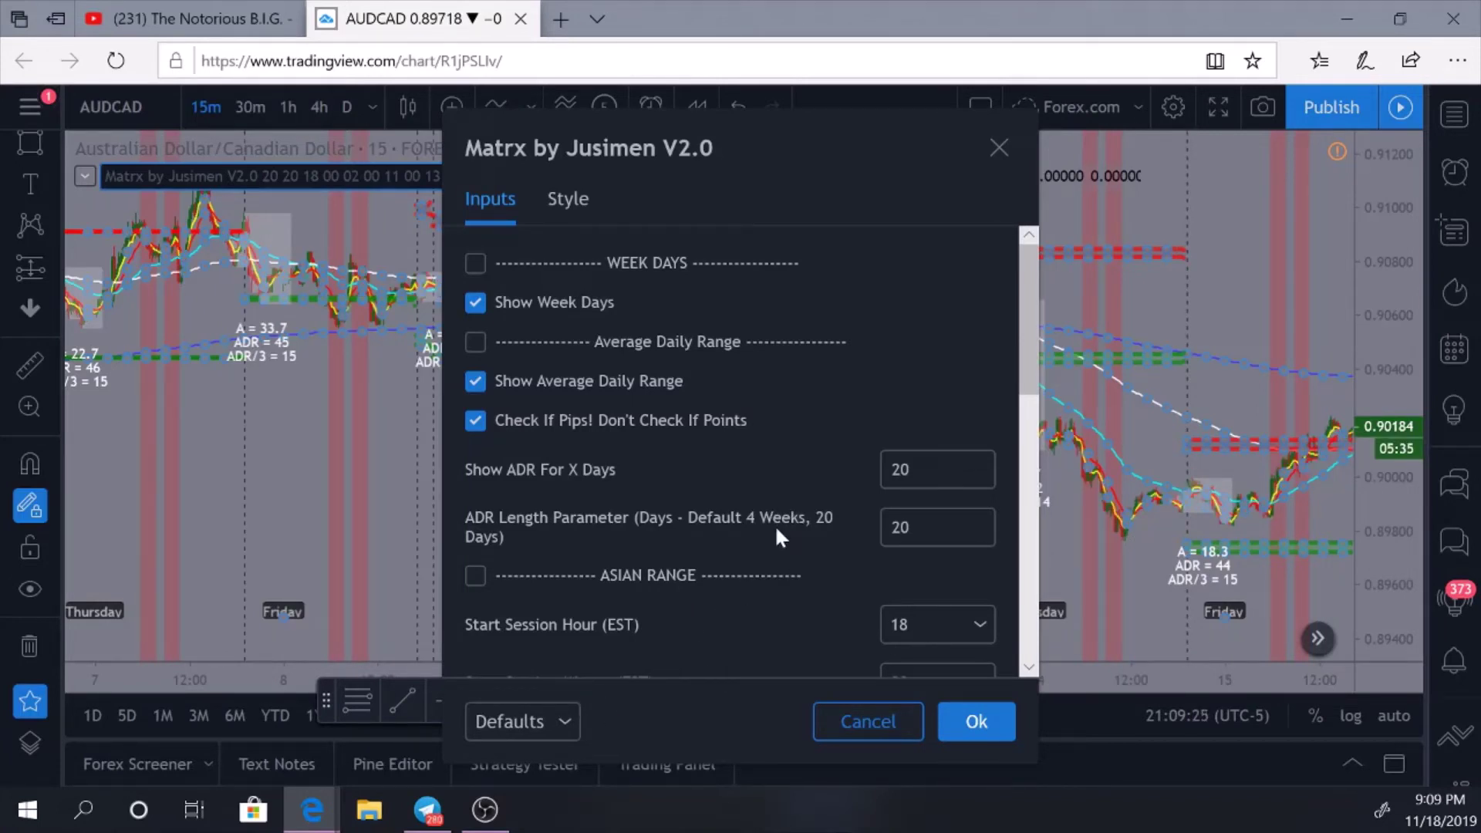
{"action": "scroll", "coordinate": [765, 529], "scroll_direction": "down", "scroll_amount": 5}
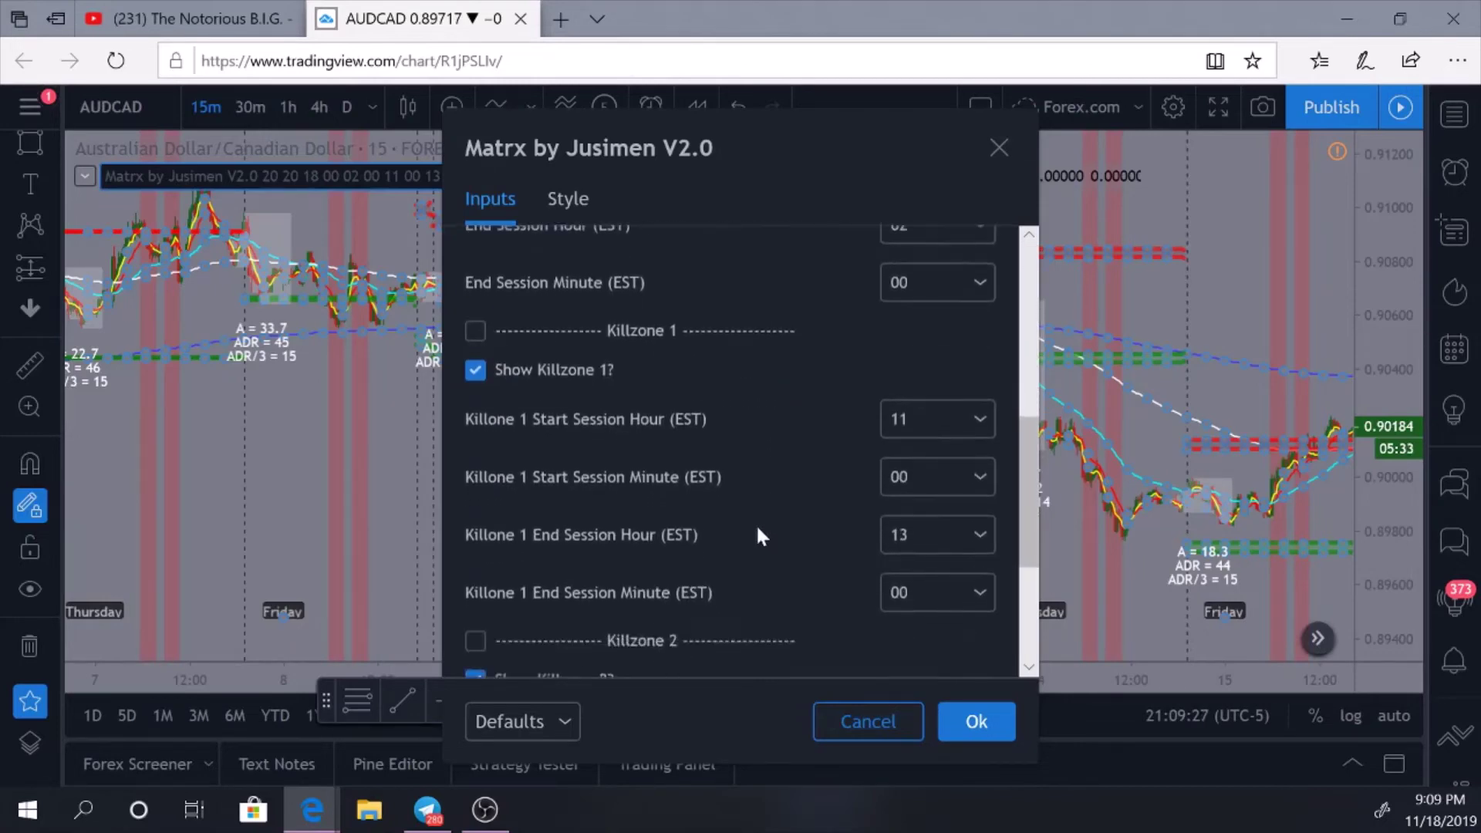
{"action": "scroll", "coordinate": [756, 523], "scroll_direction": "down", "scroll_amount": 3}
{"action": "scroll", "coordinate": [710, 429], "scroll_direction": "up", "scroll_amount": 10}
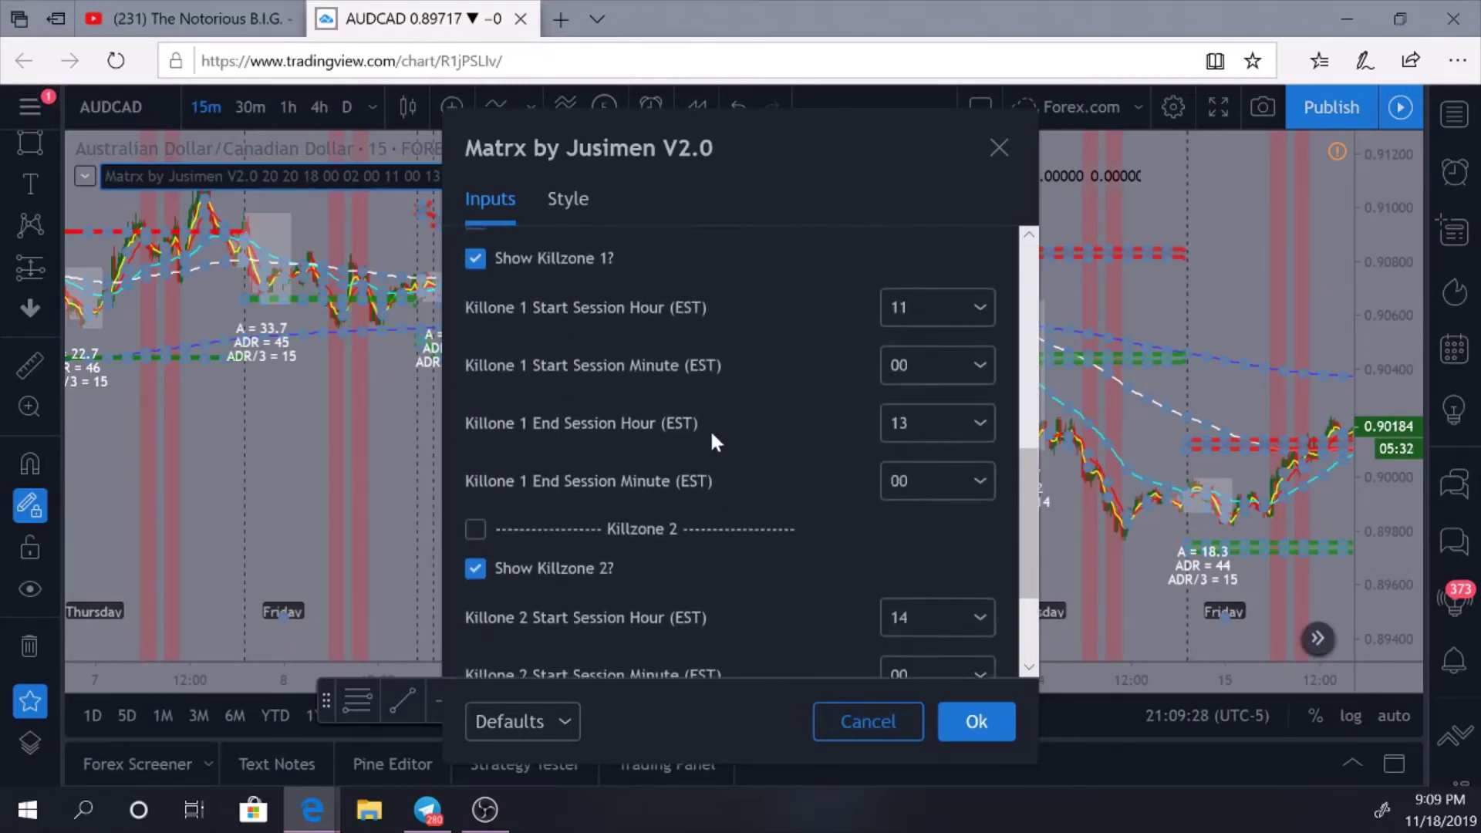
- Scroll through the Matrx Style colours for EMAs, Shapes and weekday markers, then confirm with Ok
{"action": "left_click", "coordinate": [576, 196]}
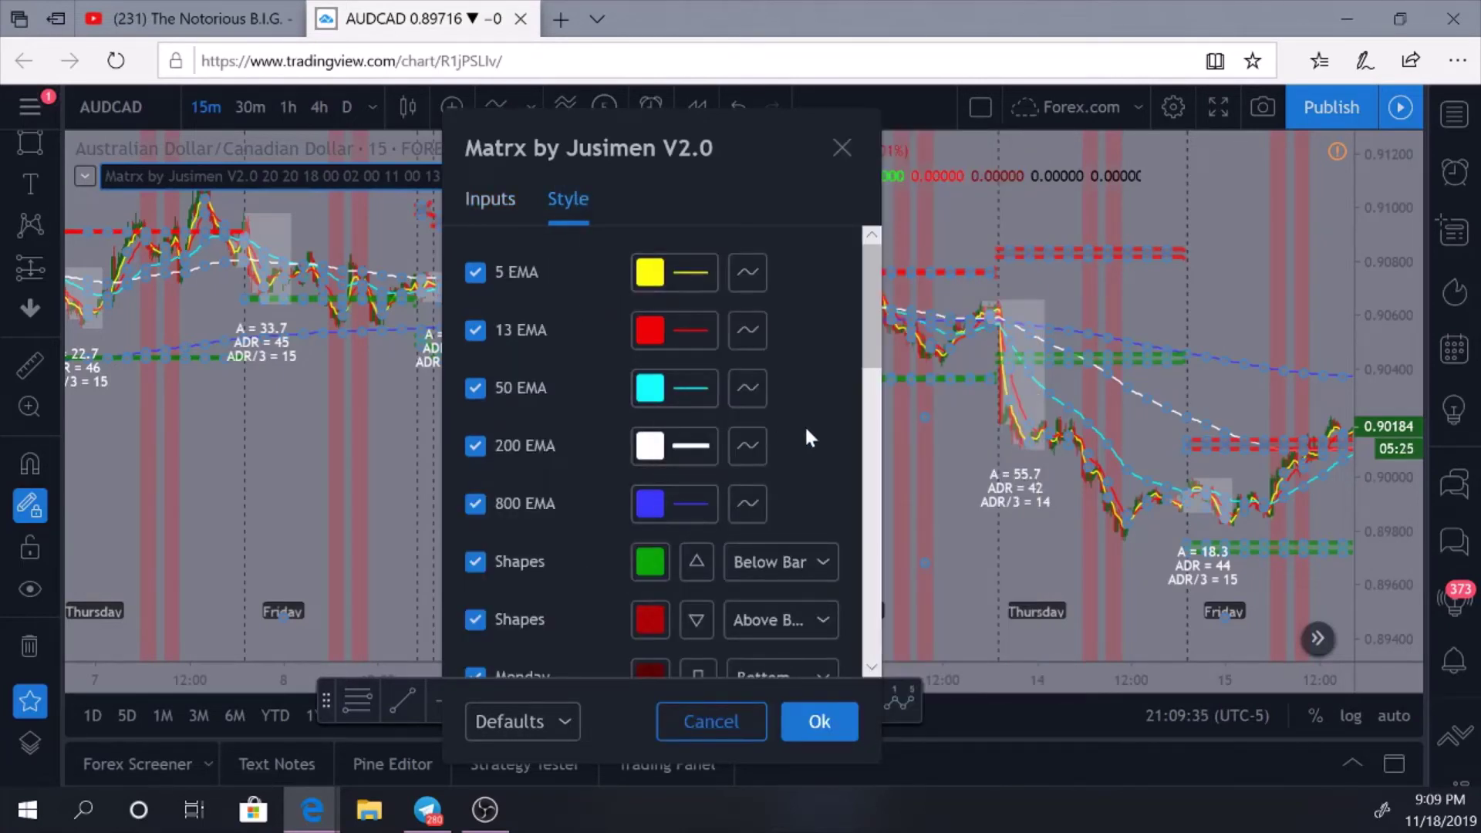
{"action": "scroll", "coordinate": [806, 430], "scroll_direction": "down", "scroll_amount": 1}
{"action": "scroll", "coordinate": [804, 422], "scroll_direction": "down", "scroll_amount": 2}
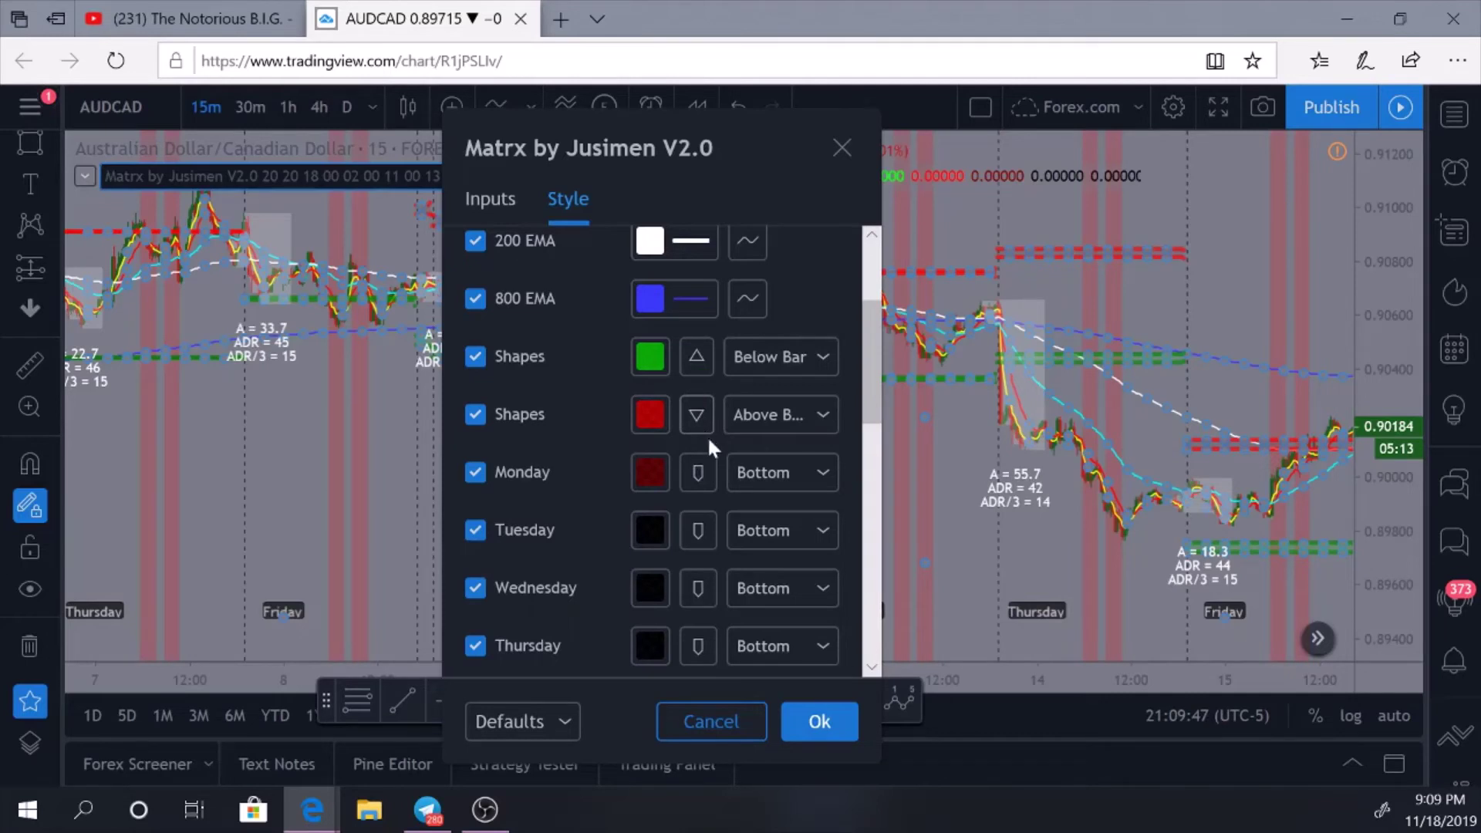
{"action": "scroll", "coordinate": [706, 437], "scroll_direction": "down", "scroll_amount": 1}
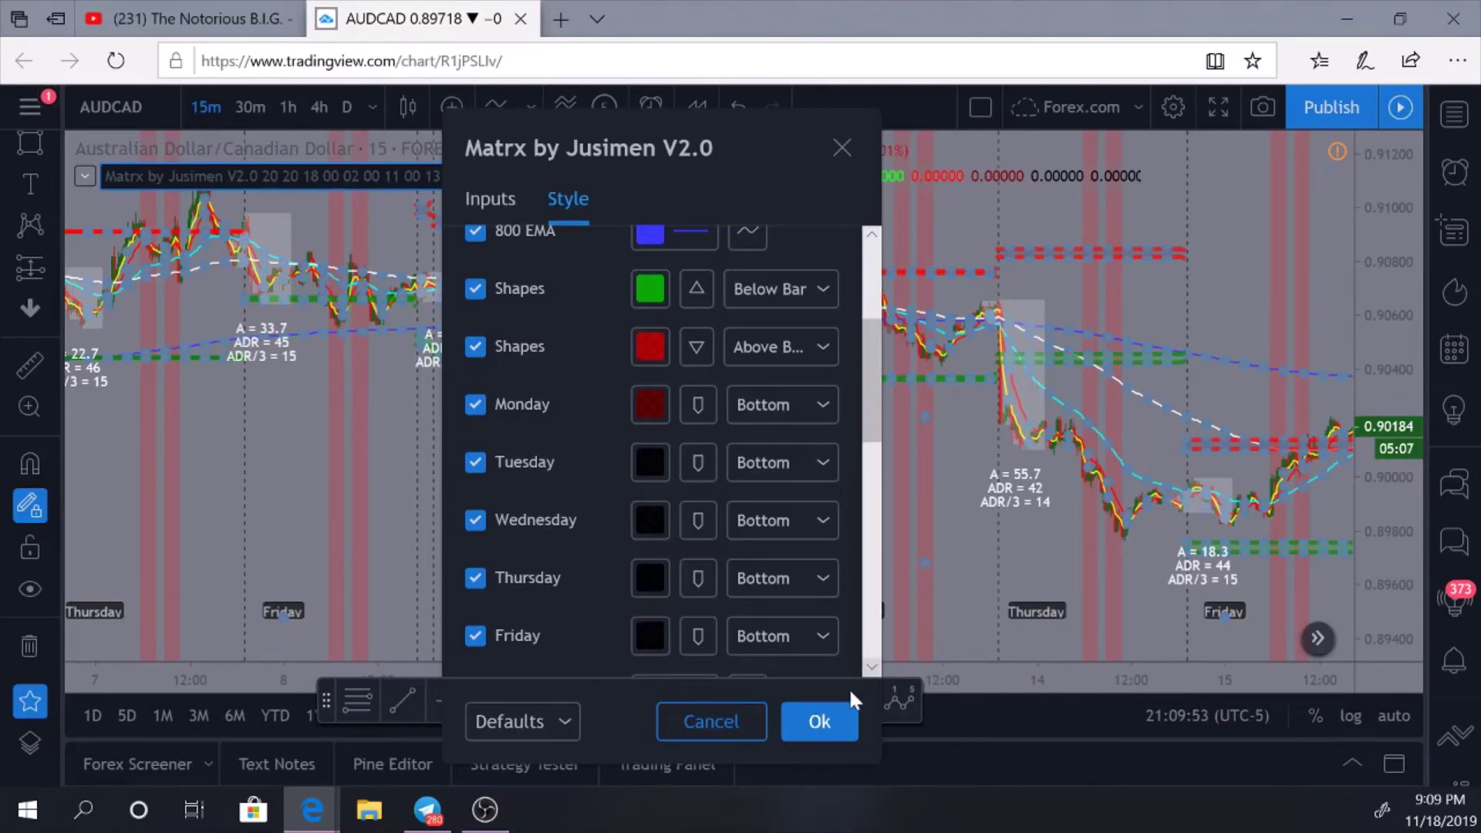
{"action": "left_click", "coordinate": [833, 721]}
- Pan and zoom the AUDCAD chart across Friday to Monday bars, stretching the price scale vertically
{"action": "scroll", "coordinate": [886, 485], "scroll_direction": "up", "scroll_amount": 5}
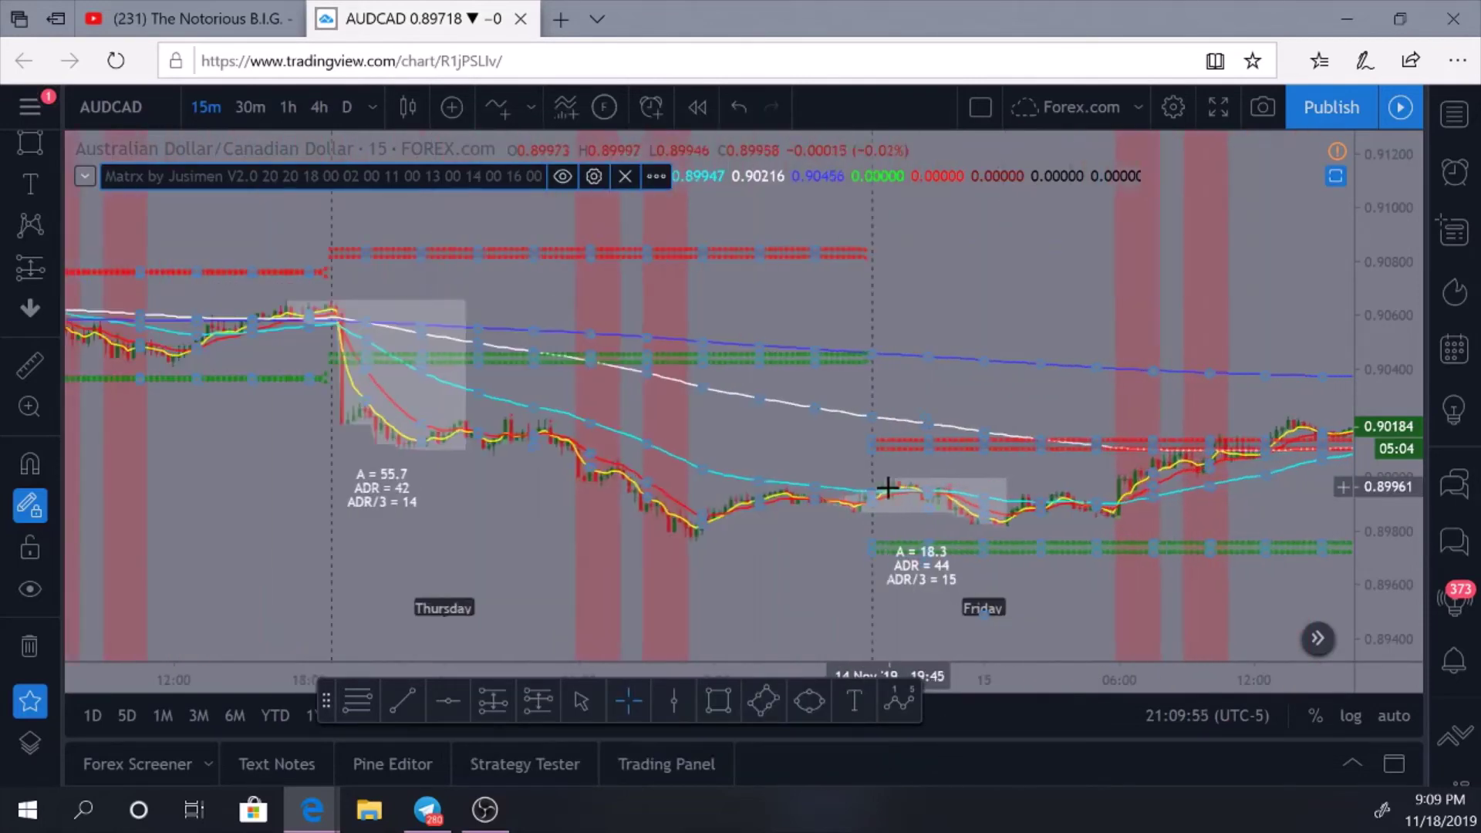
{"action": "left_click_drag", "start_coordinate": [1404, 456], "coordinate": [1351, 151]}
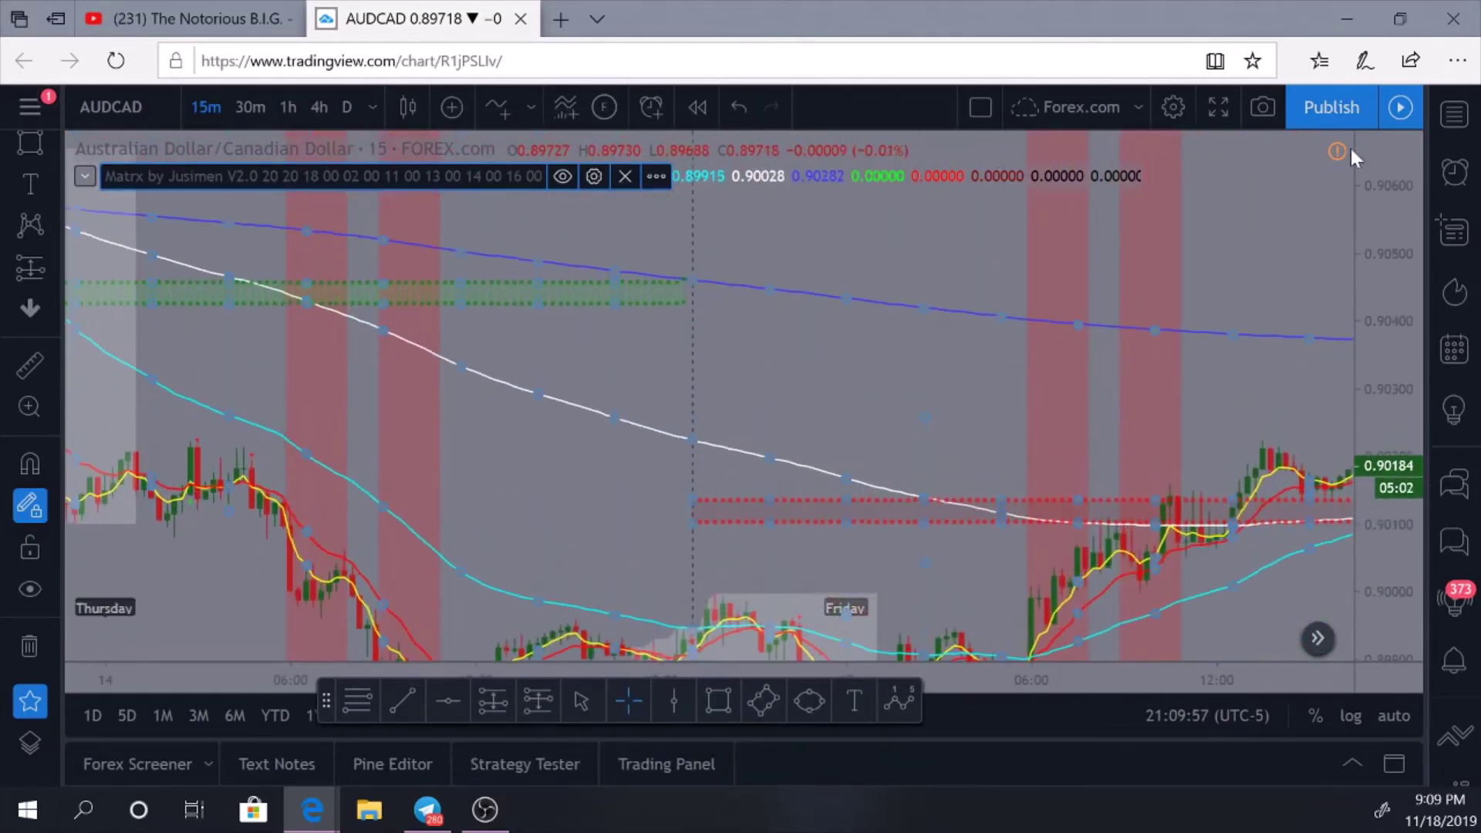
{"action": "left_click_drag", "start_coordinate": [1188, 407], "coordinate": [716, 340]}
{"action": "scroll", "coordinate": [725, 386], "scroll_direction": "up", "scroll_amount": 2}
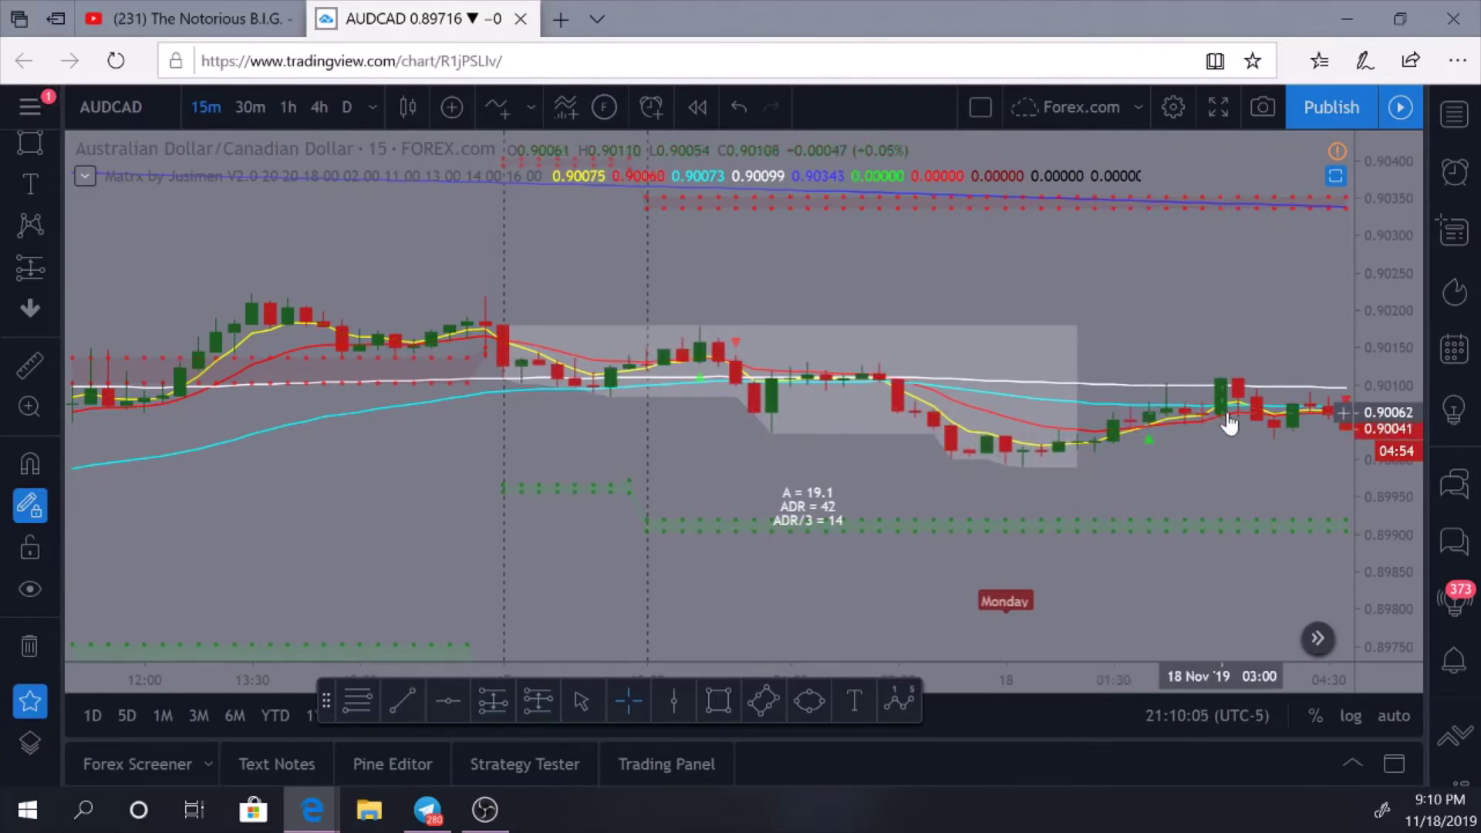
{"action": "left_click_drag", "start_coordinate": [1212, 463], "coordinate": [783, 467]}
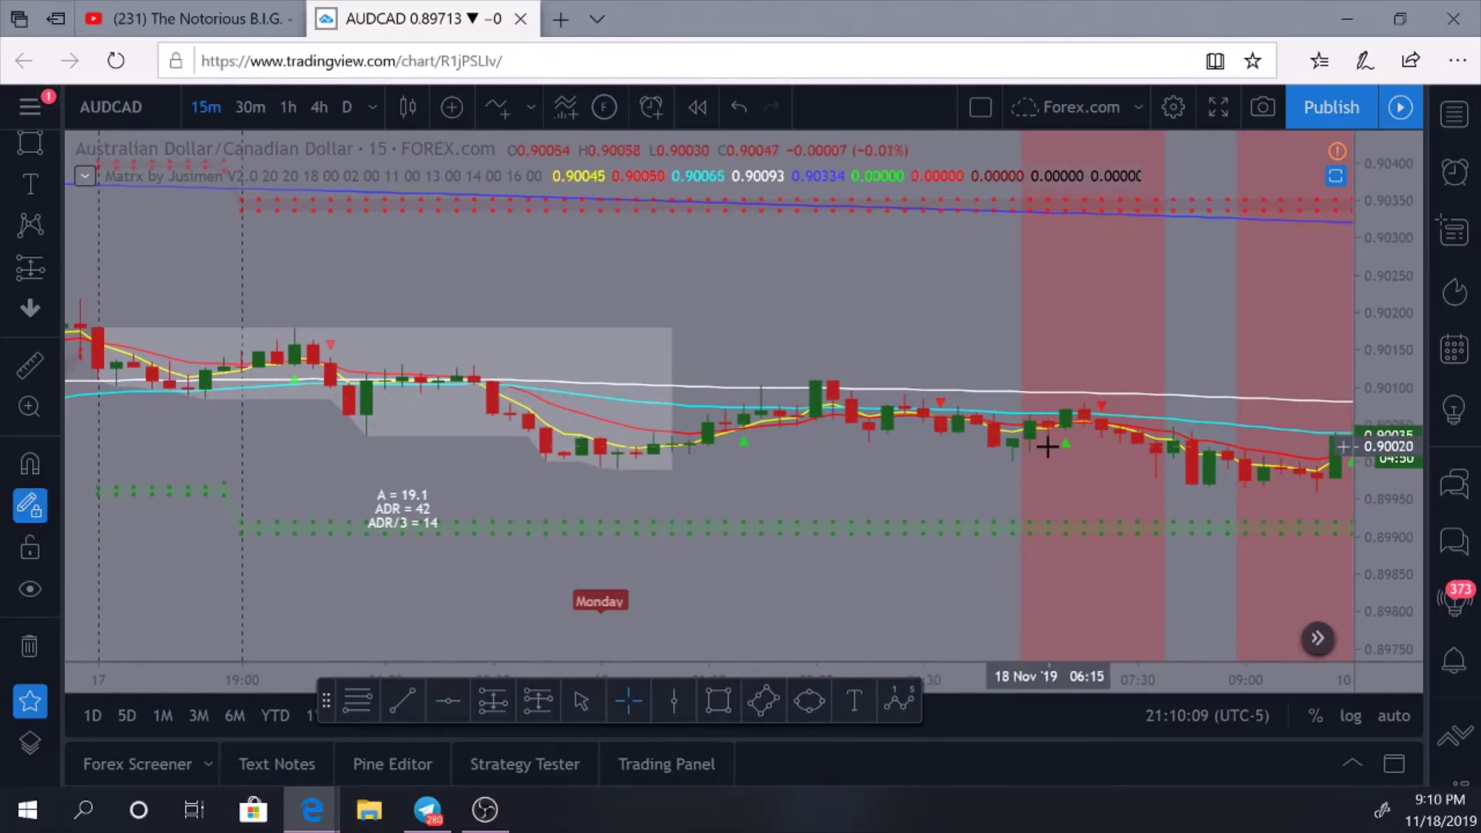
{"action": "scroll", "coordinate": [1048, 474], "scroll_direction": "down", "scroll_amount": 2}
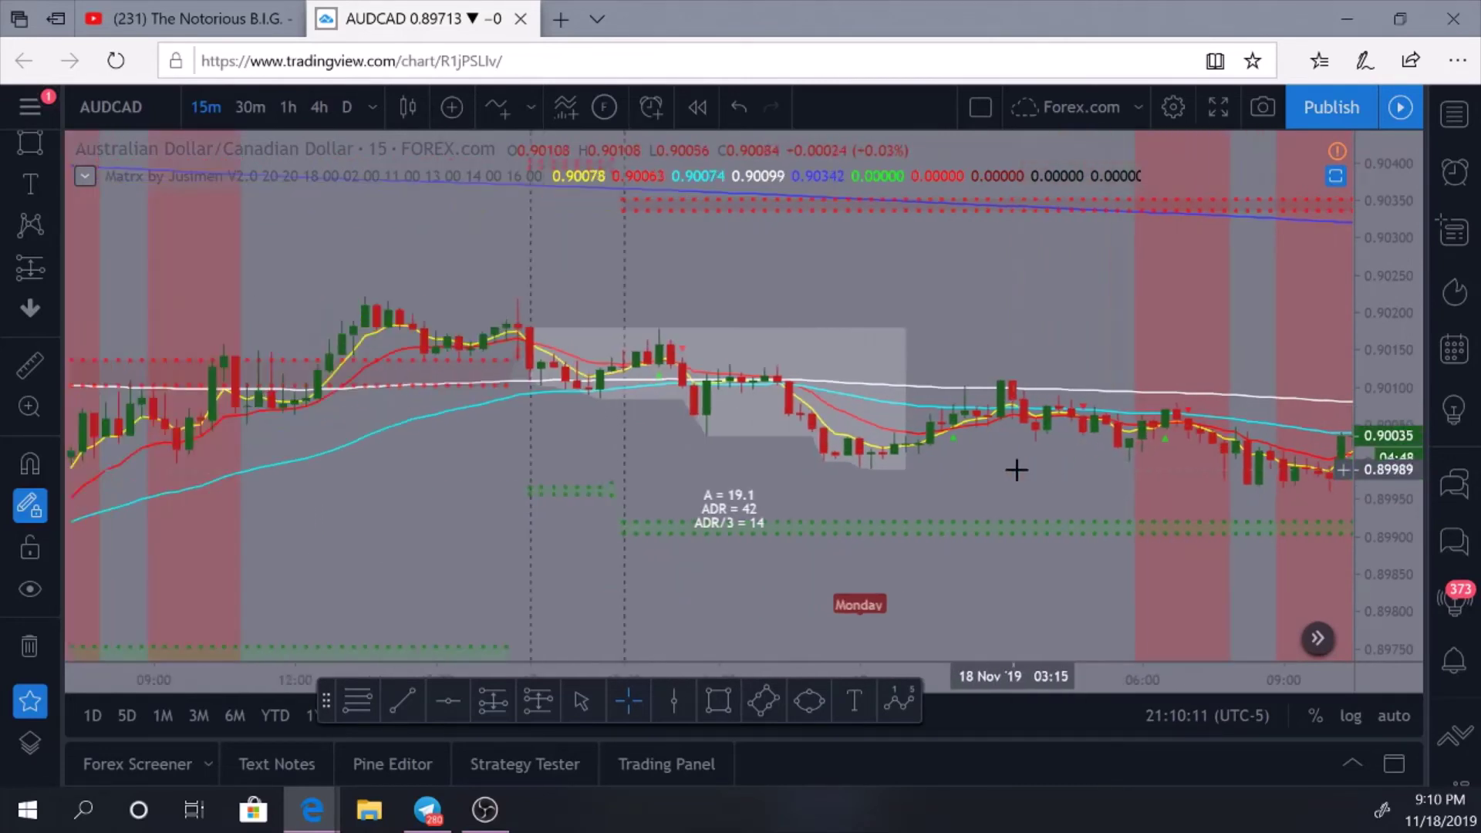
{"action": "left_click_drag", "start_coordinate": [1081, 489], "coordinate": [965, 455]}
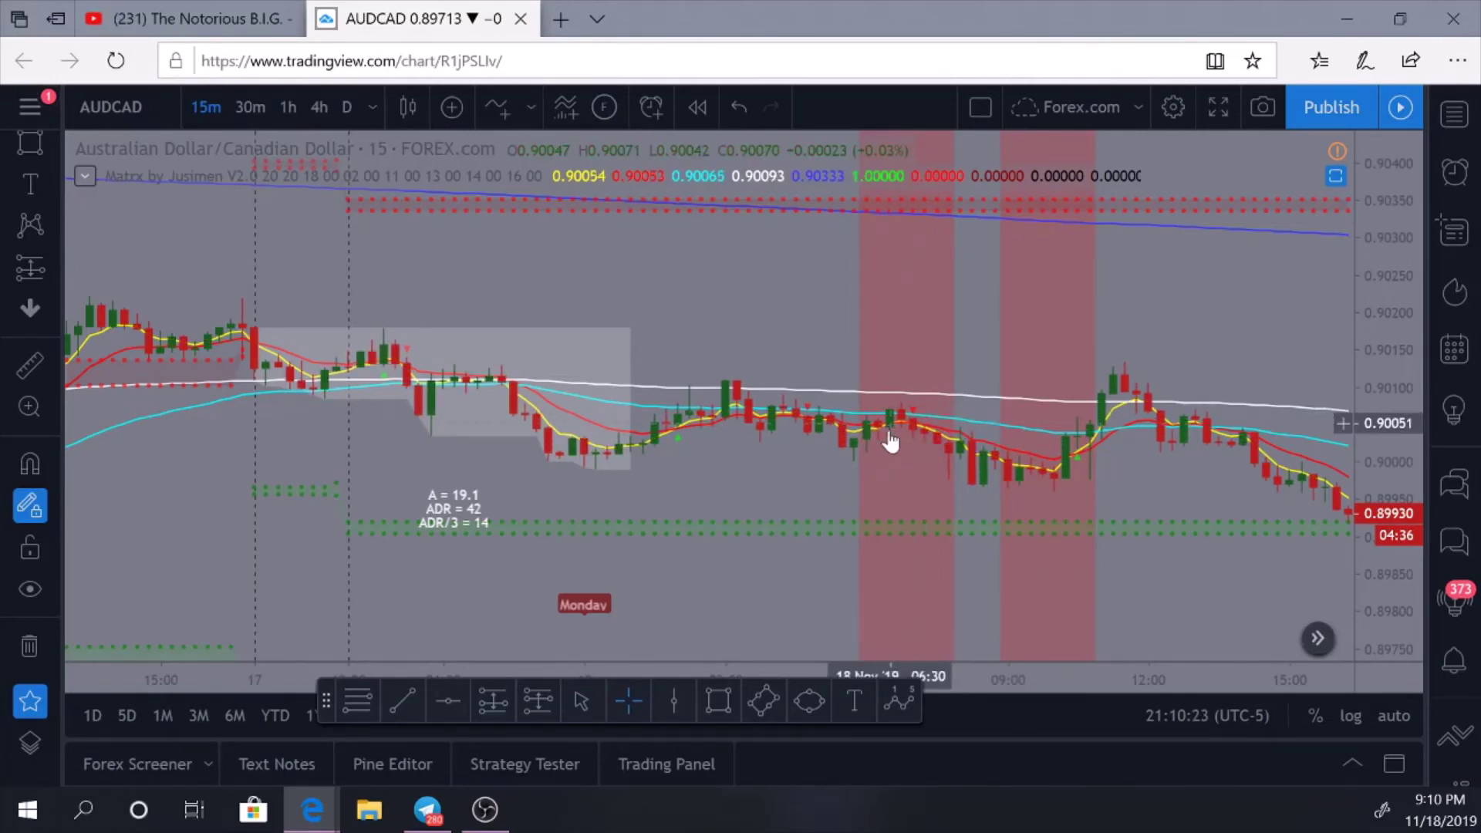
{"action": "scroll", "coordinate": [641, 415], "scroll_direction": "down", "scroll_amount": 3}
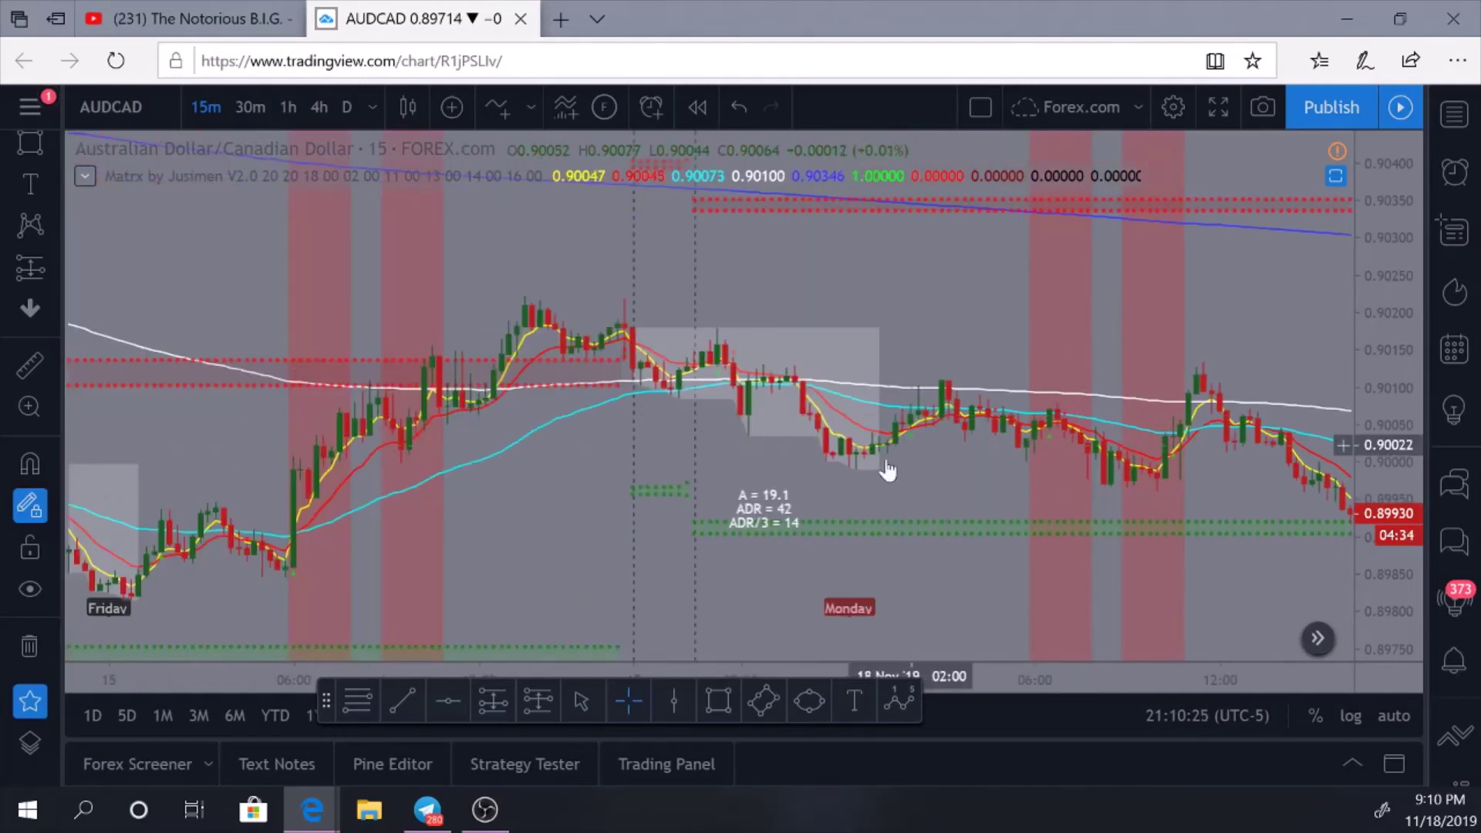
{"action": "scroll", "coordinate": [884, 461], "scroll_direction": "down", "scroll_amount": 4}
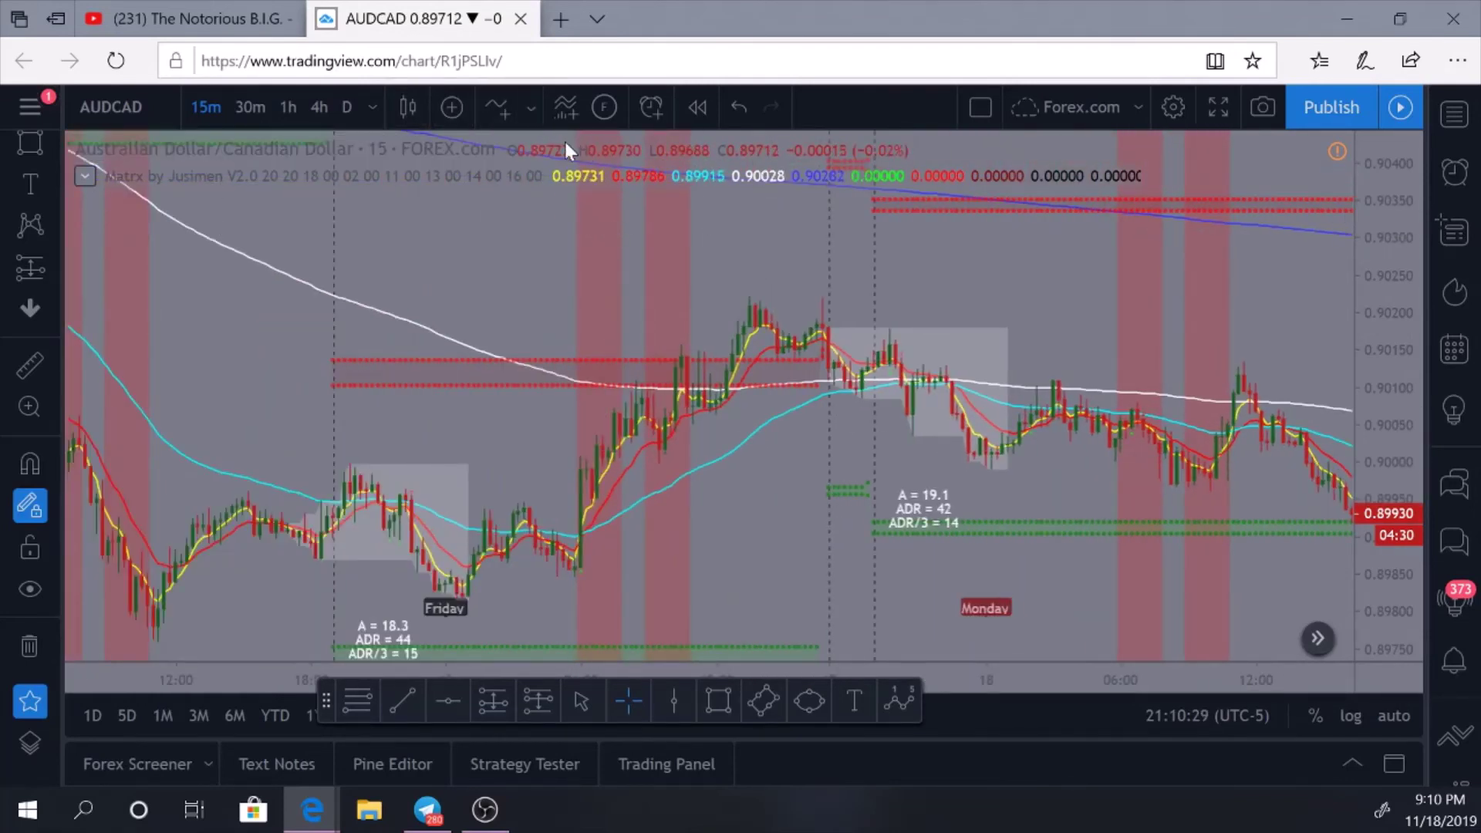
- Reopen the Matrx settings and scroll the Style tab through Killzone colours, Pine Labels and Precision
{"action": "mouse_move", "coordinate": [494, 189]}
{"action": "left_click", "coordinate": [591, 177]}
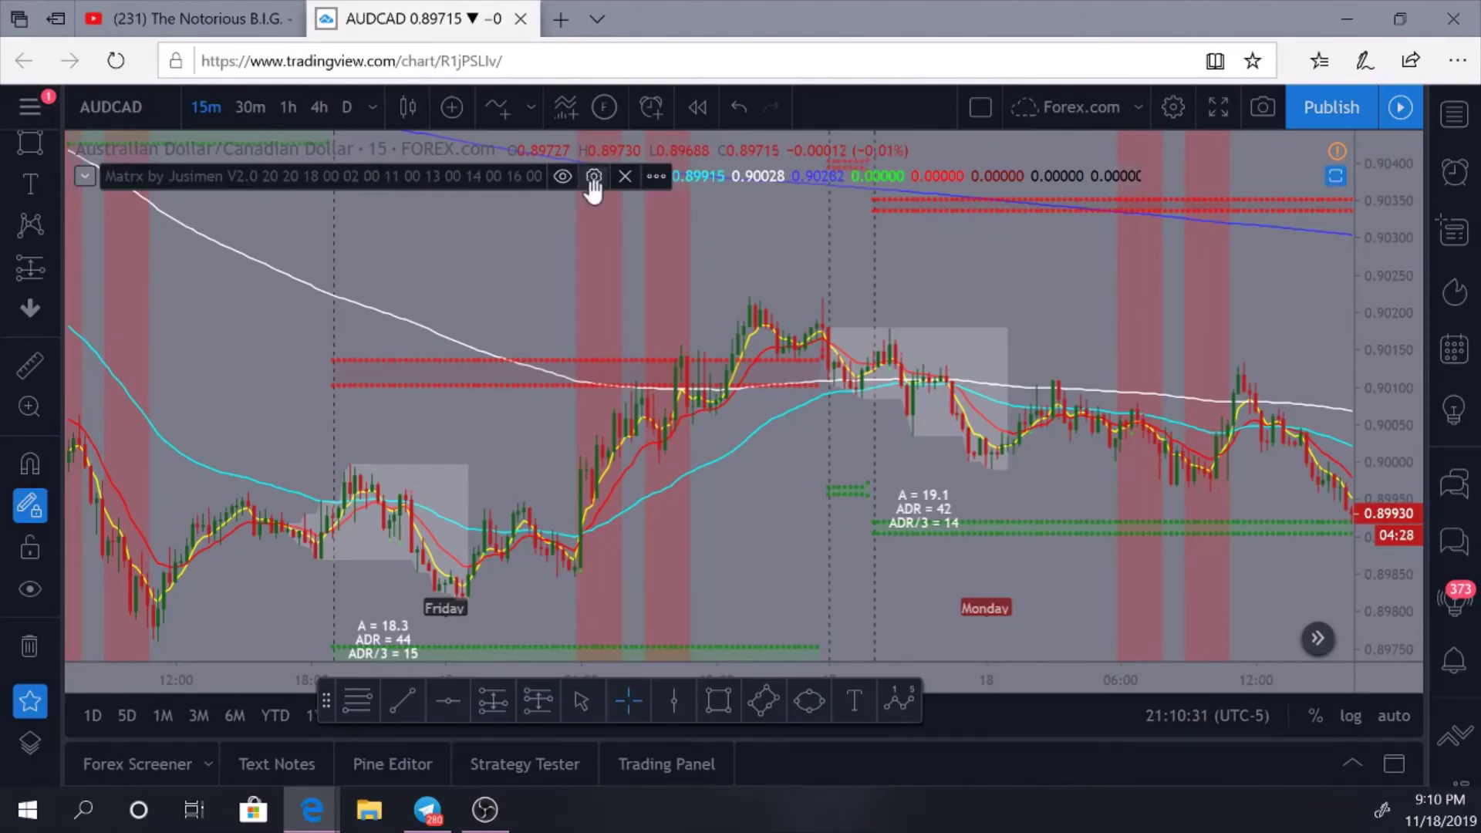
{"action": "scroll", "coordinate": [694, 321], "scroll_direction": "down", "scroll_amount": 4}
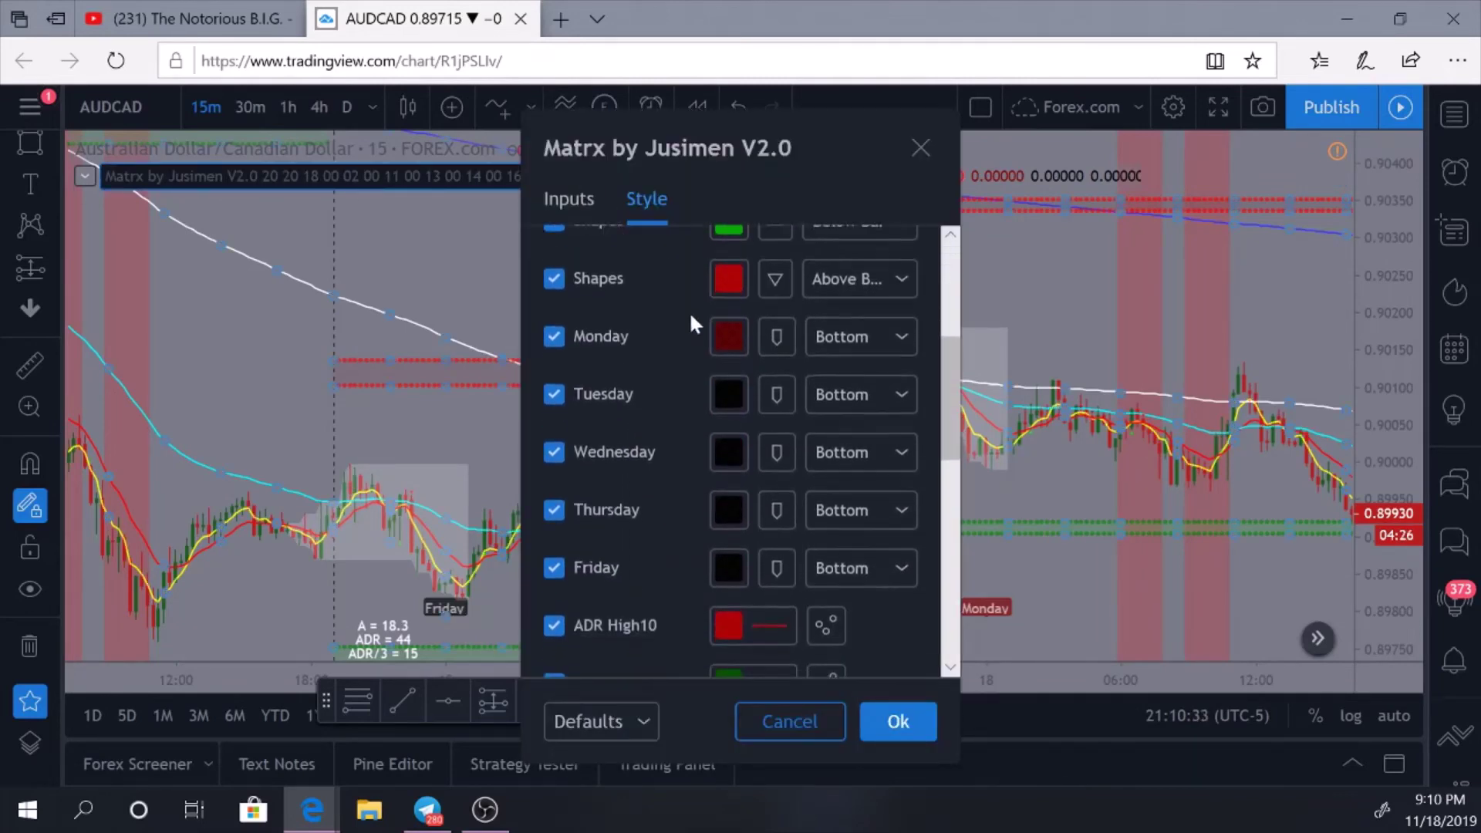
{"action": "scroll", "coordinate": [694, 320], "scroll_direction": "up", "scroll_amount": 2}
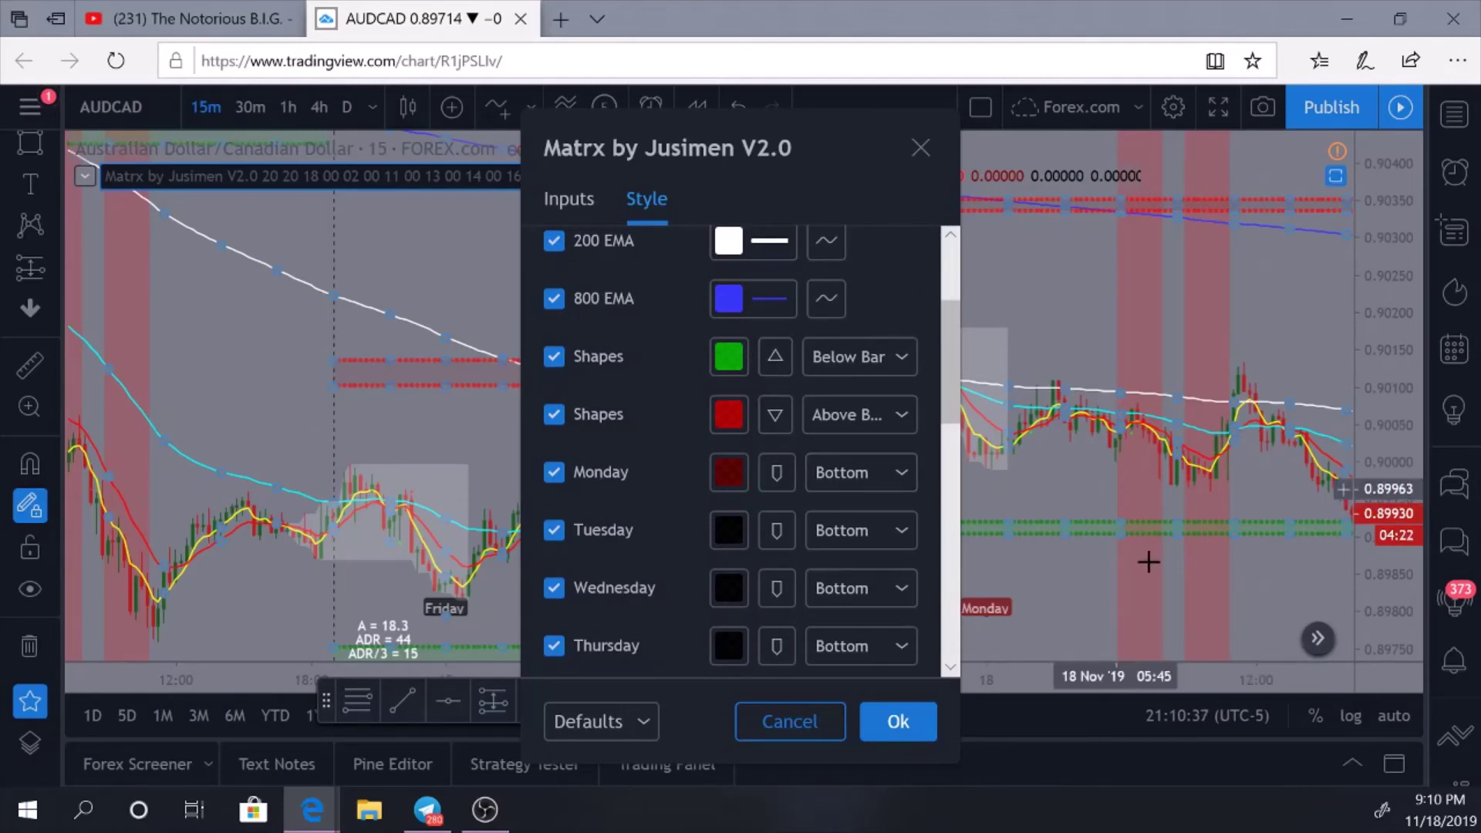
{"action": "scroll", "coordinate": [783, 501], "scroll_direction": "down", "scroll_amount": 1}
{"action": "scroll", "coordinate": [782, 503], "scroll_direction": "down", "scroll_amount": 8}
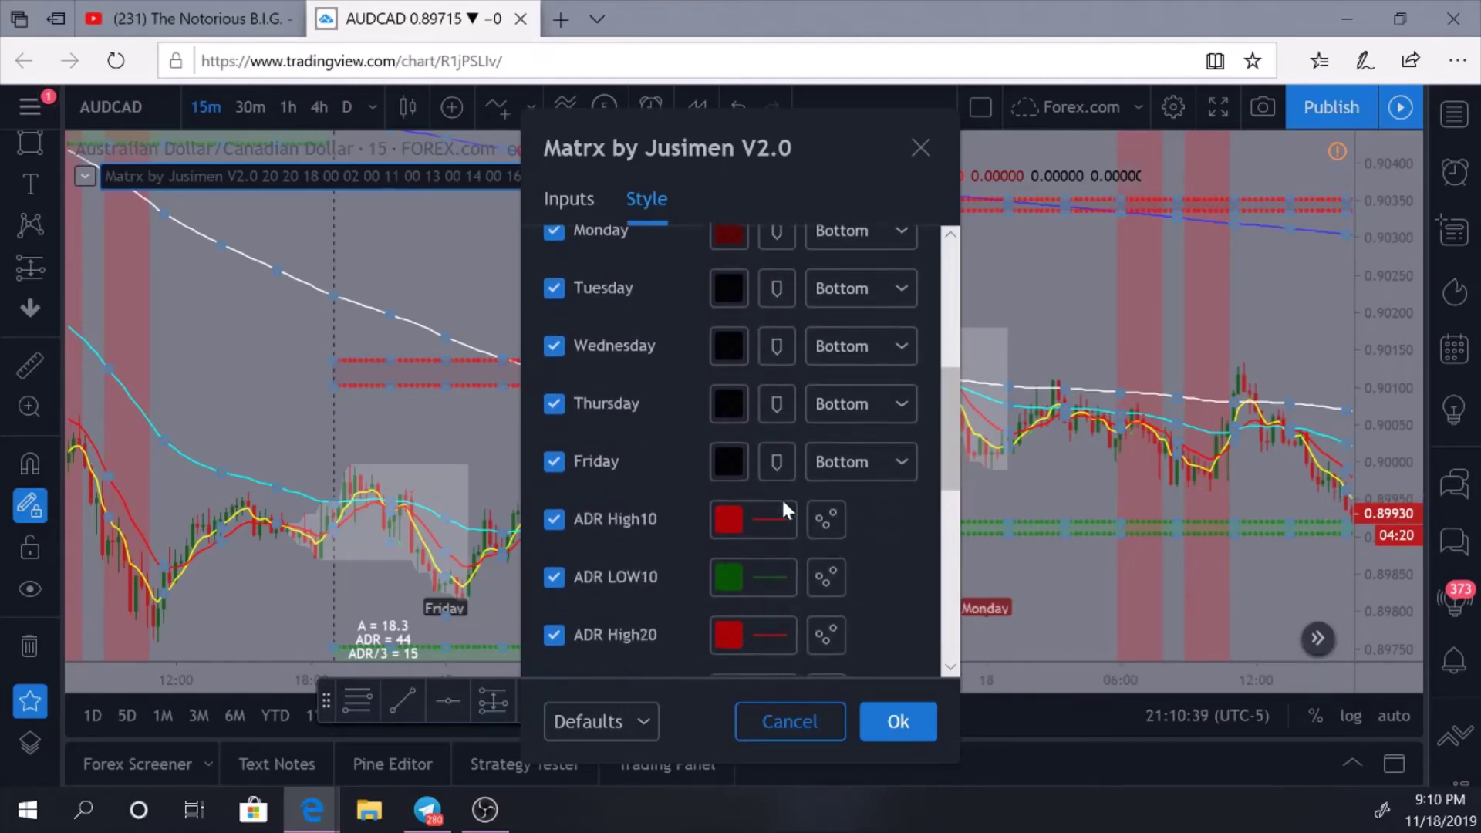
{"action": "scroll", "coordinate": [782, 509], "scroll_direction": "down", "scroll_amount": 3}
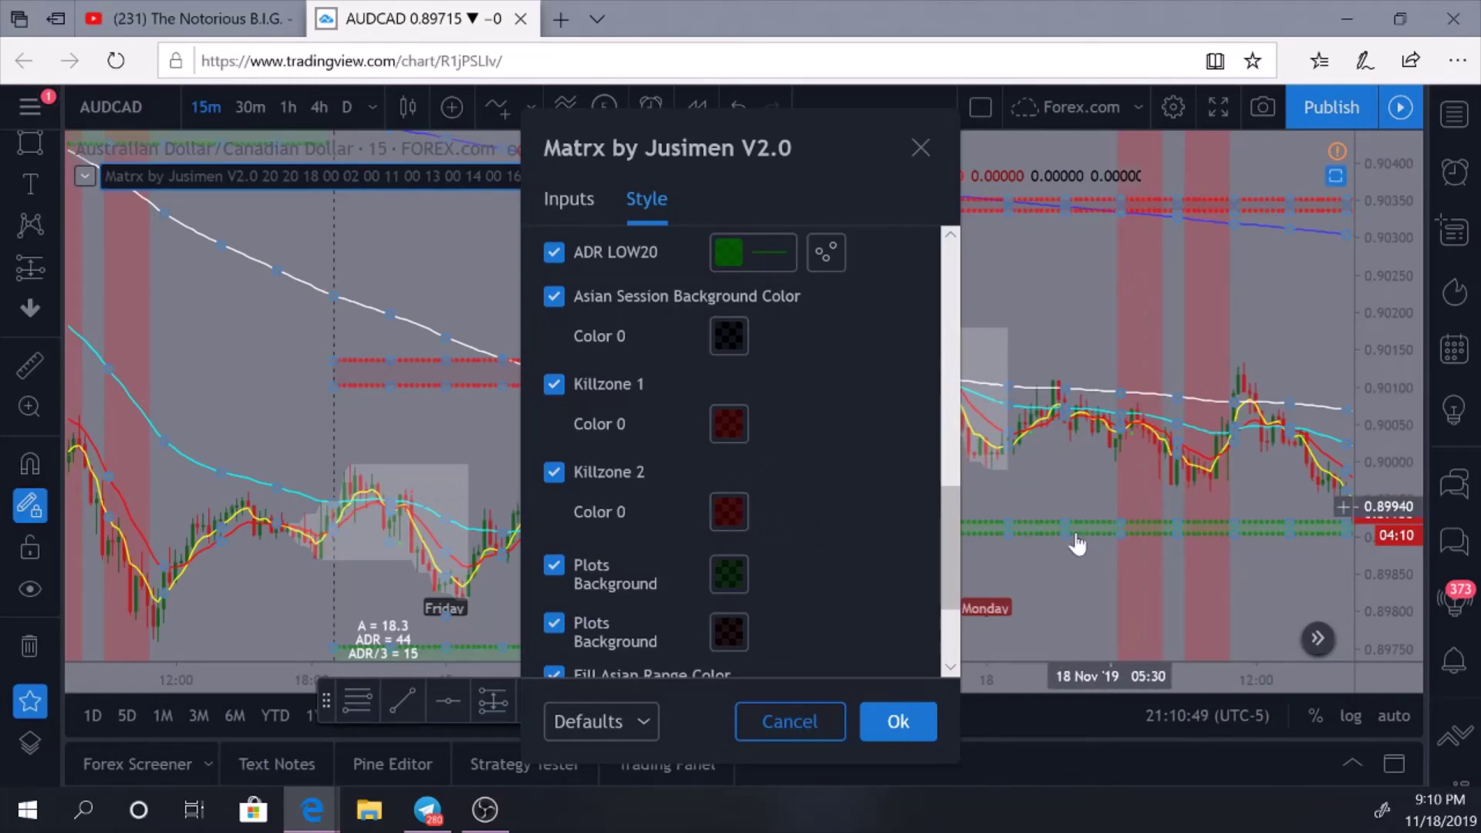
{"action": "scroll", "coordinate": [886, 501], "scroll_direction": "down", "scroll_amount": 3}
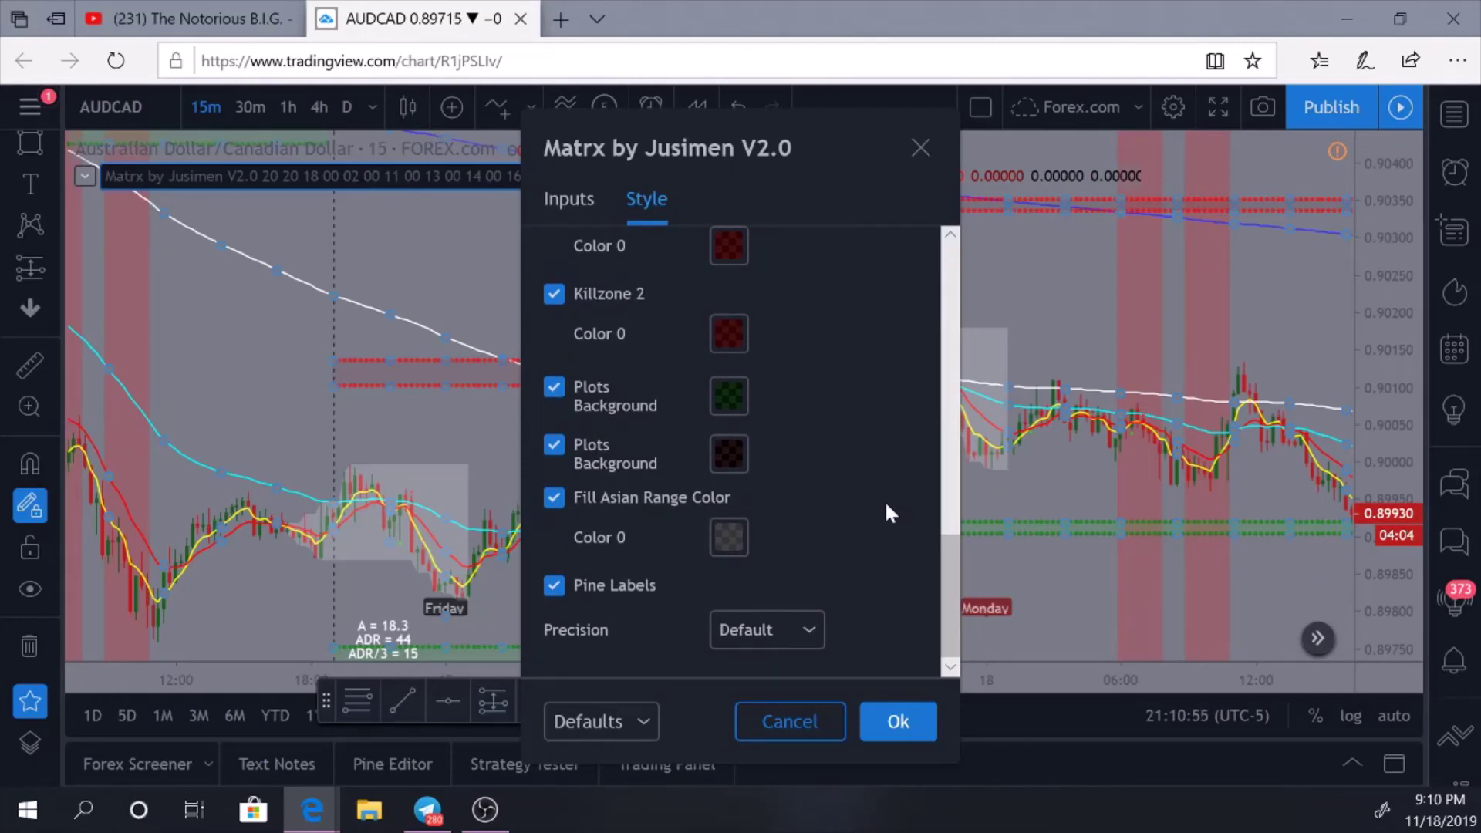
- Confirm the style settings, then pan and rescale the chart to Monday's A = 19.1, ADR = 42 labels
{"action": "left_click", "coordinate": [894, 725]}
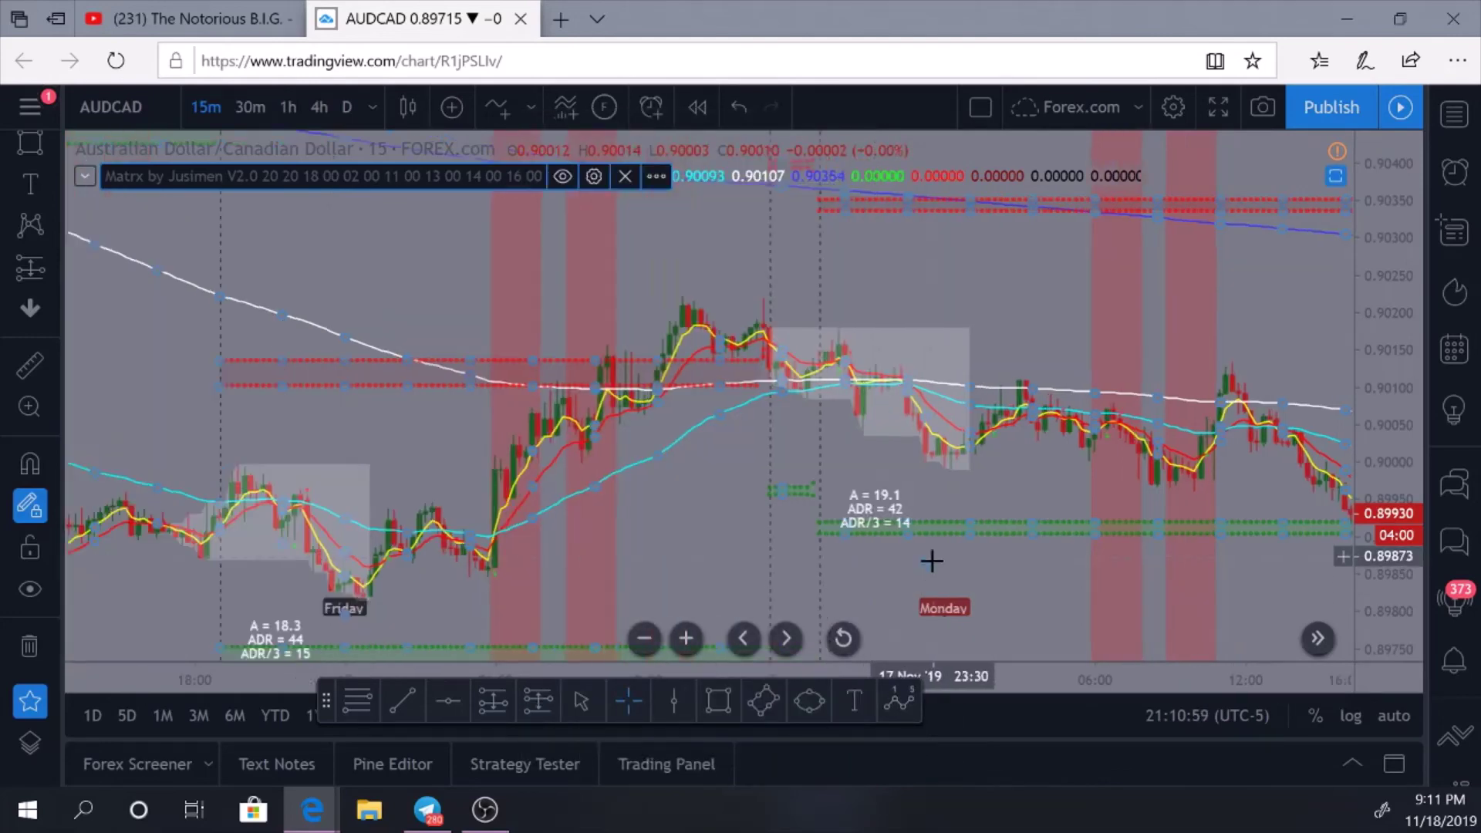
{"action": "left_click_drag", "start_coordinate": [1311, 617], "coordinate": [386, 501]}
{"action": "left_click_drag", "start_coordinate": [1403, 367], "coordinate": [1404, 432]}
{"action": "left_click_drag", "start_coordinate": [539, 486], "coordinate": [1219, 496]}
{"action": "scroll", "coordinate": [875, 506], "scroll_direction": "up", "scroll_amount": 1}
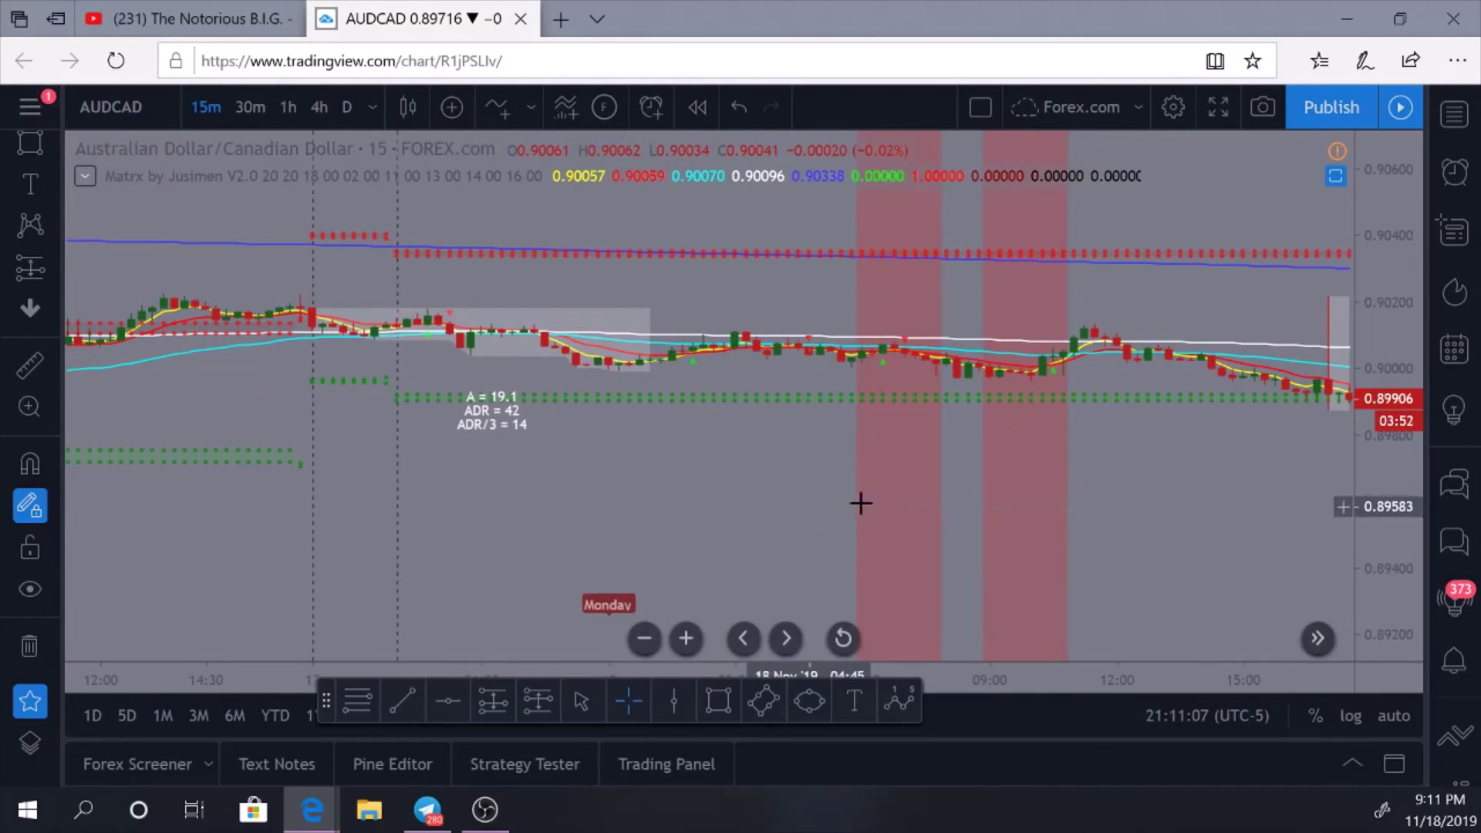
{"action": "left_click_drag", "start_coordinate": [1388, 509], "coordinate": [1384, 387]}
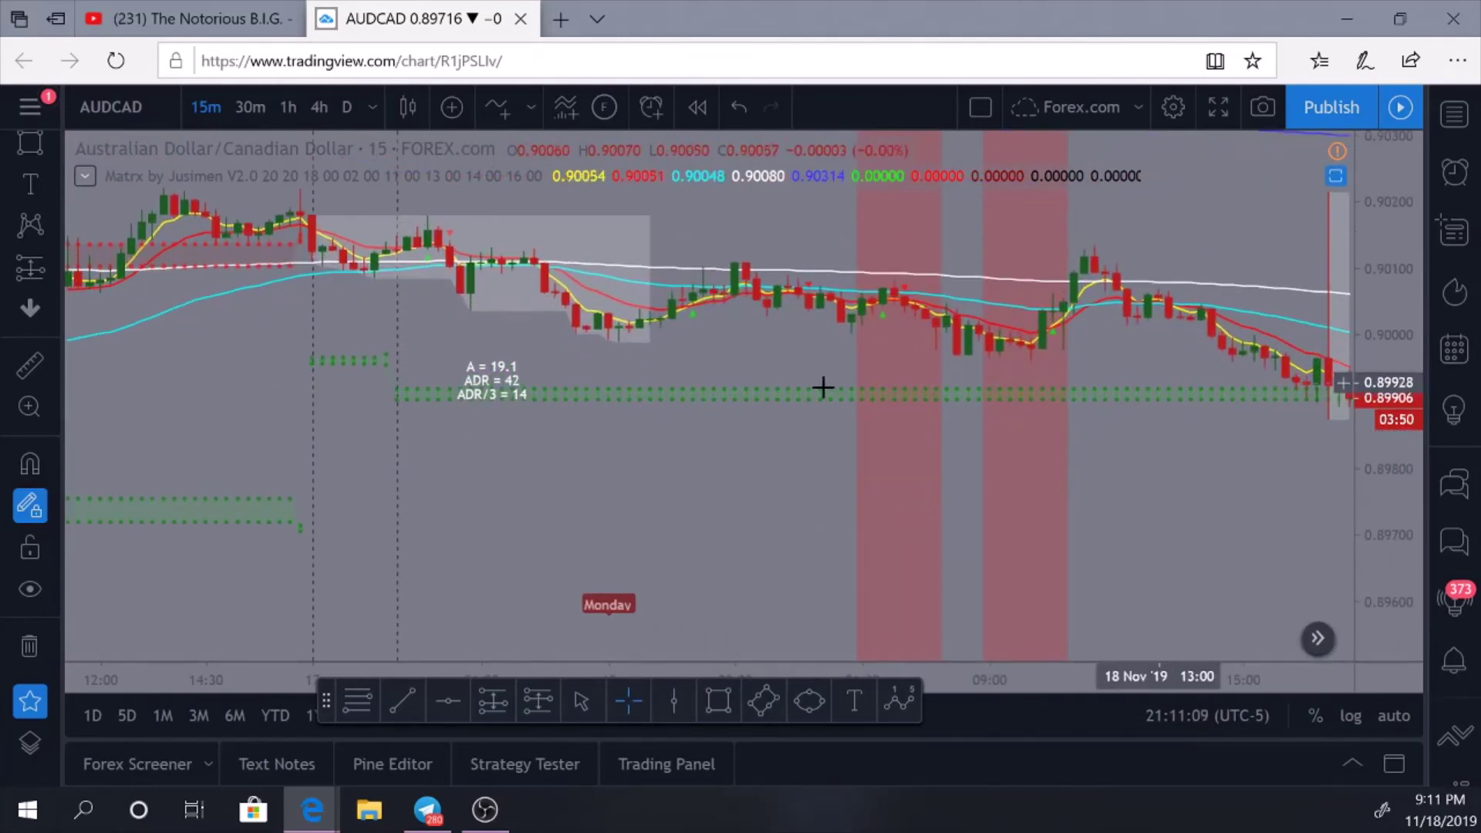
{"action": "scroll", "coordinate": [744, 519], "scroll_direction": "down", "scroll_amount": 2}
{"action": "scroll", "coordinate": [744, 519], "scroll_direction": "up", "scroll_amount": 1}
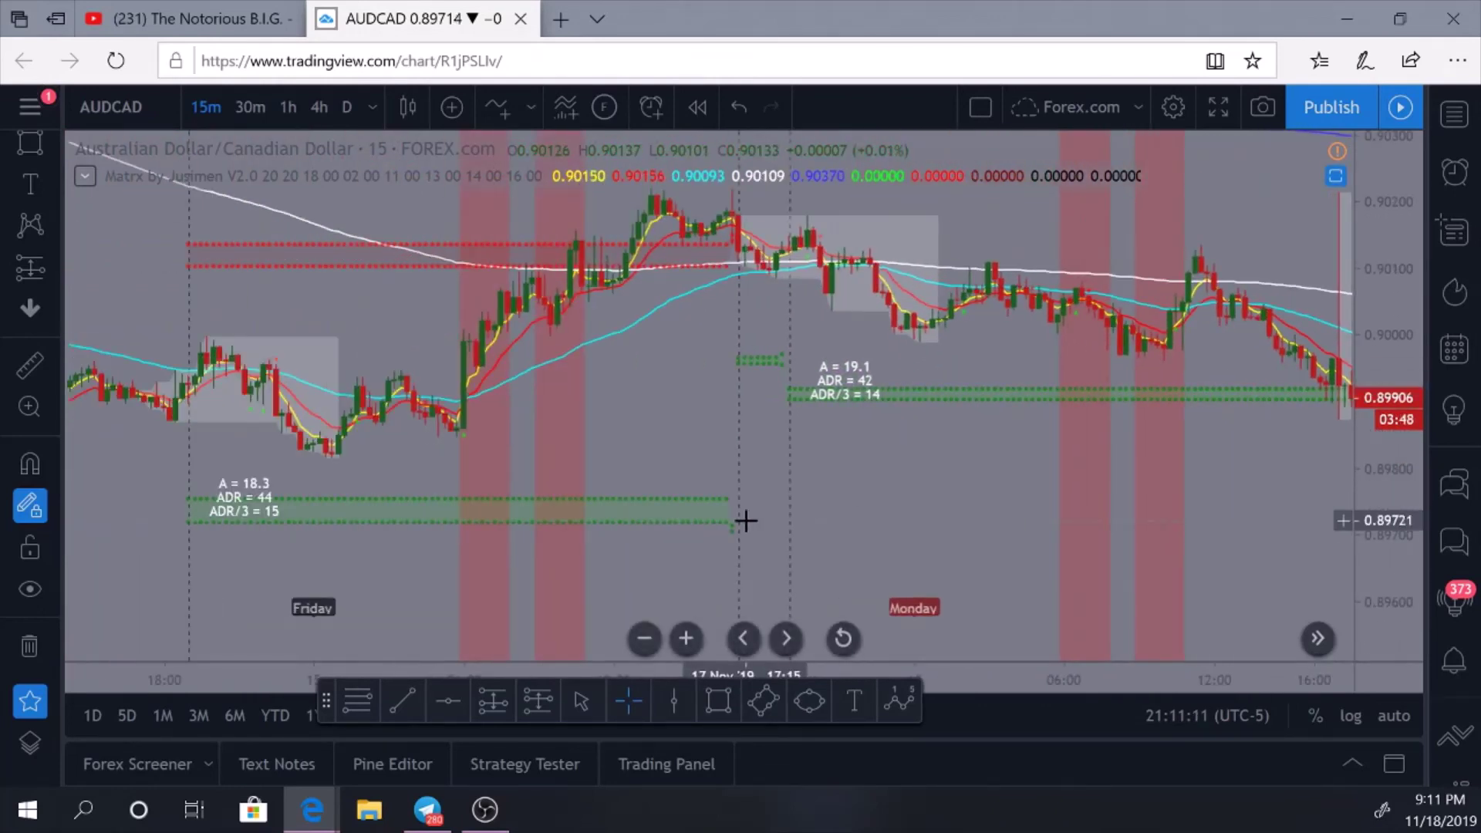